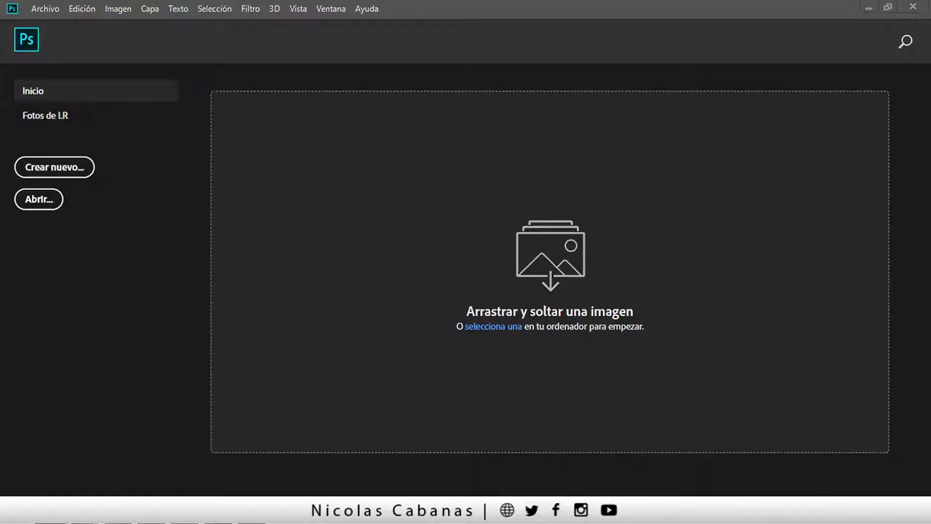
# Bring Chrome over Photoshop and scroll the 'logo png' image results to the Starbucks preview.
pyautogui.moveTo(930, 51); pyautogui.dragTo(458, 43)
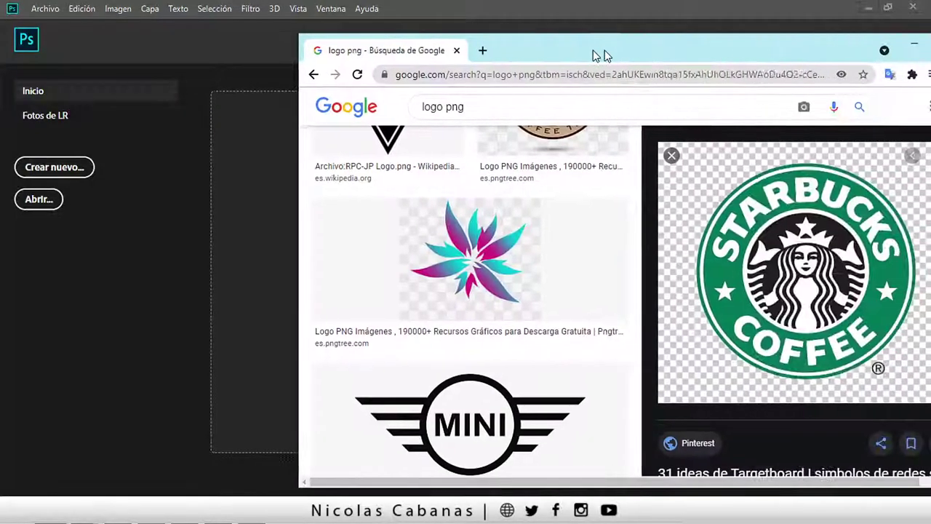
pyautogui.scroll(2, 397, 222)
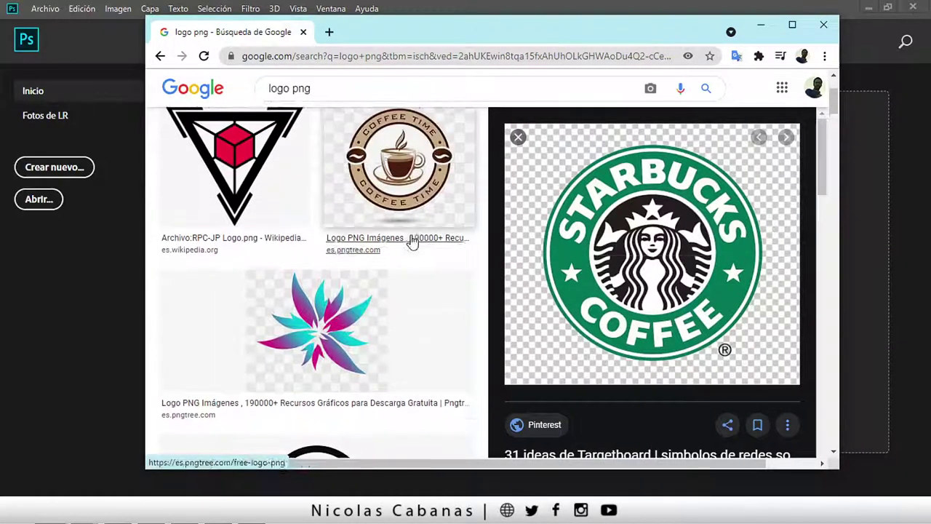
pyautogui.scroll(-4, 425, 239)
pyautogui.scroll(-1, 424, 239)
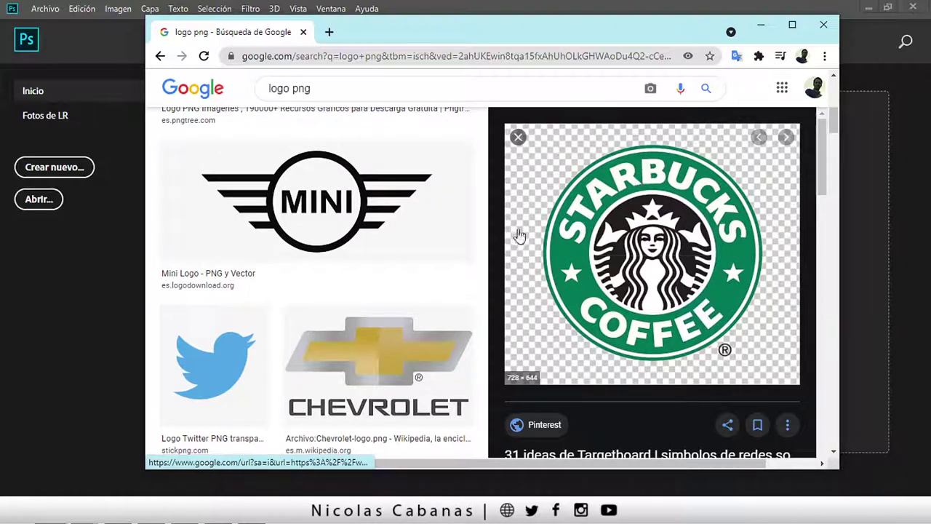
# Open the Starbucks preview image in a new Chrome tab and switch to it.
pyautogui.rightClick(609, 214)
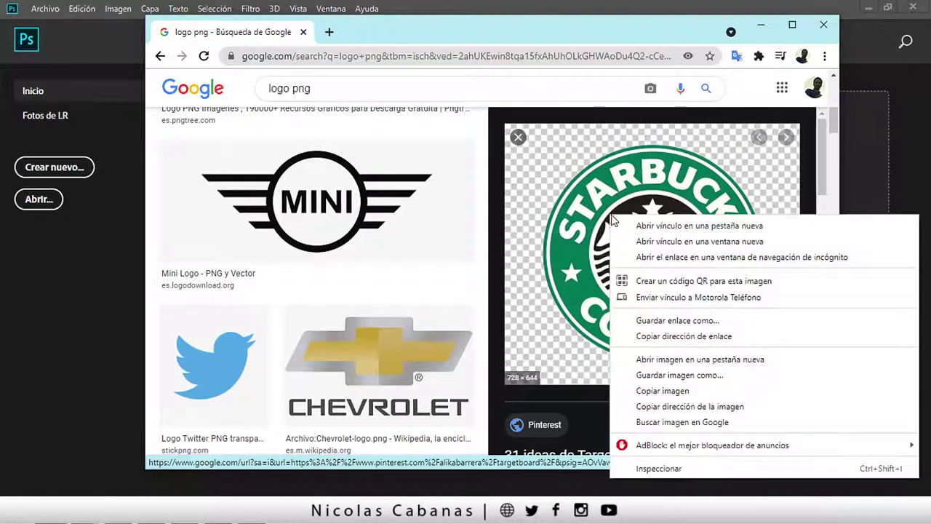
pyautogui.click(699, 359)
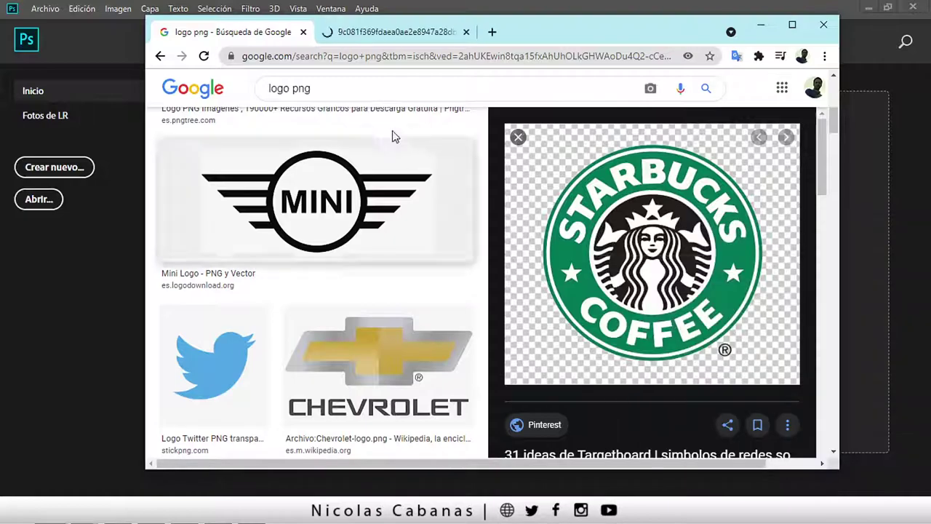
pyautogui.click(392, 32)
# Save the full-size logo image to the desktop as 'STARBUCKS falso.jpg'.
pyautogui.rightClick(507, 197)
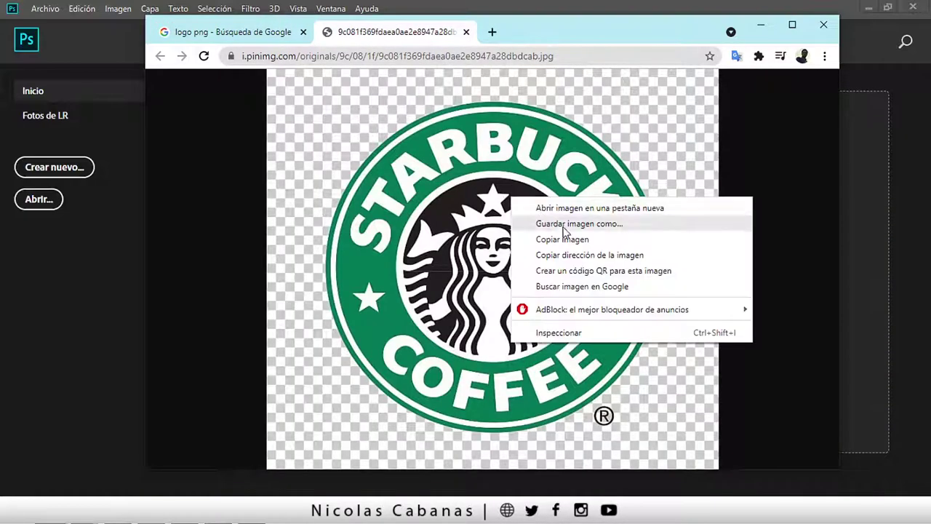
pyautogui.click(637, 225)
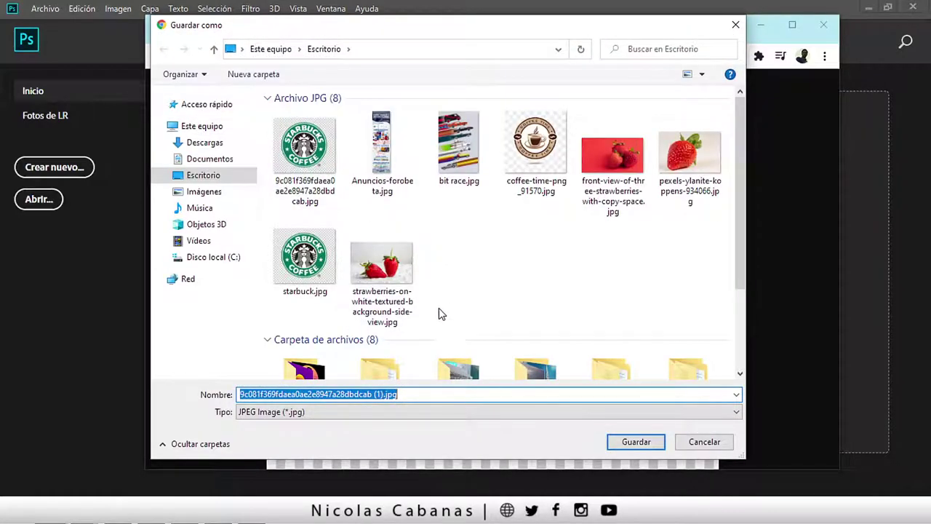
pyautogui.click(379, 394)
pyautogui.moveTo(383, 394); pyautogui.dragTo(239, 394)
pyautogui.click(385, 394)
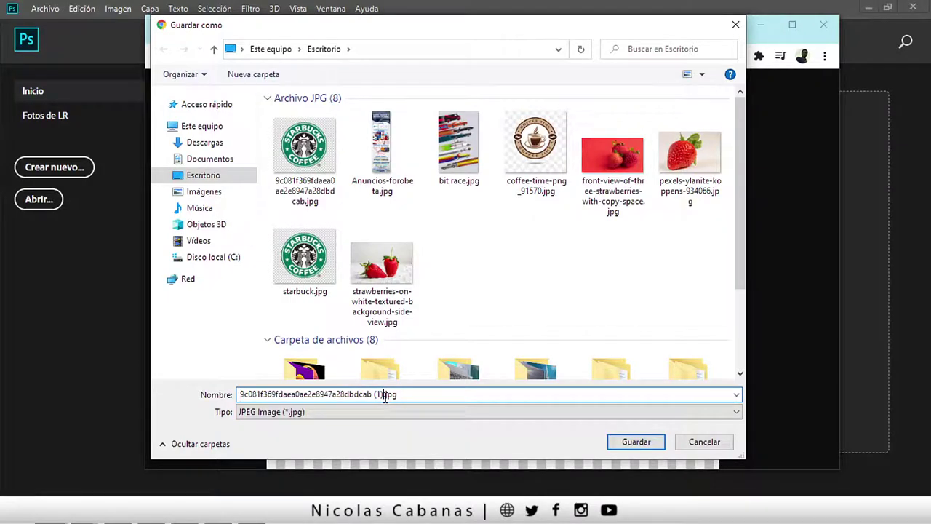
pyautogui.click(406, 394)
pyautogui.moveTo(385, 394); pyautogui.dragTo(250, 397)
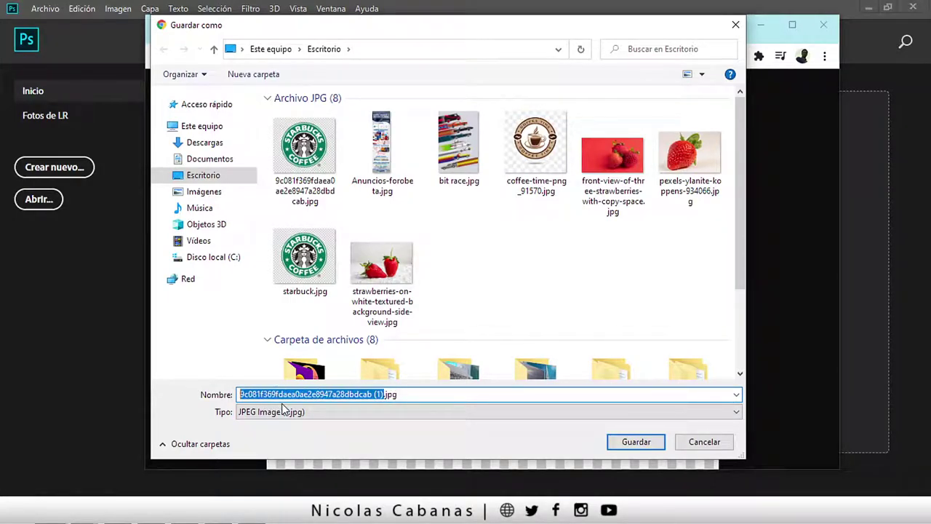
pyautogui.write('STARBU')
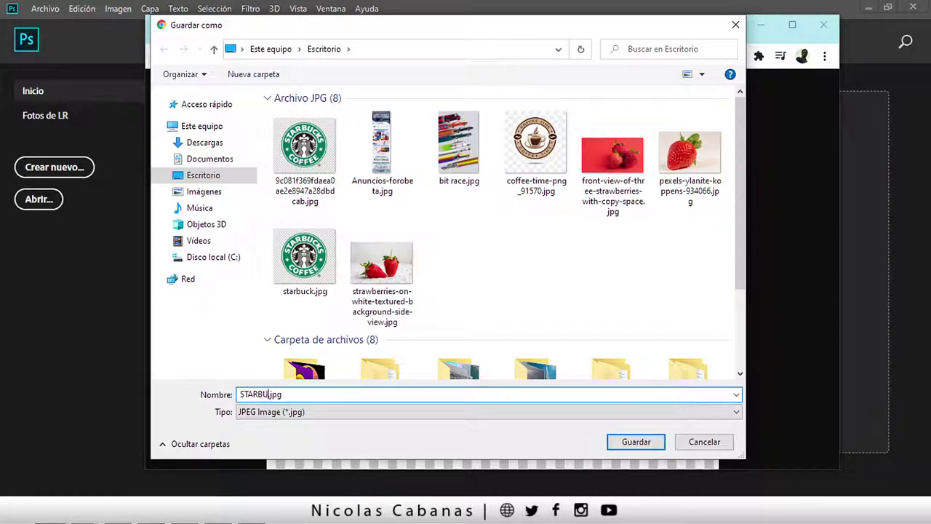
pyautogui.write('CKS falso')
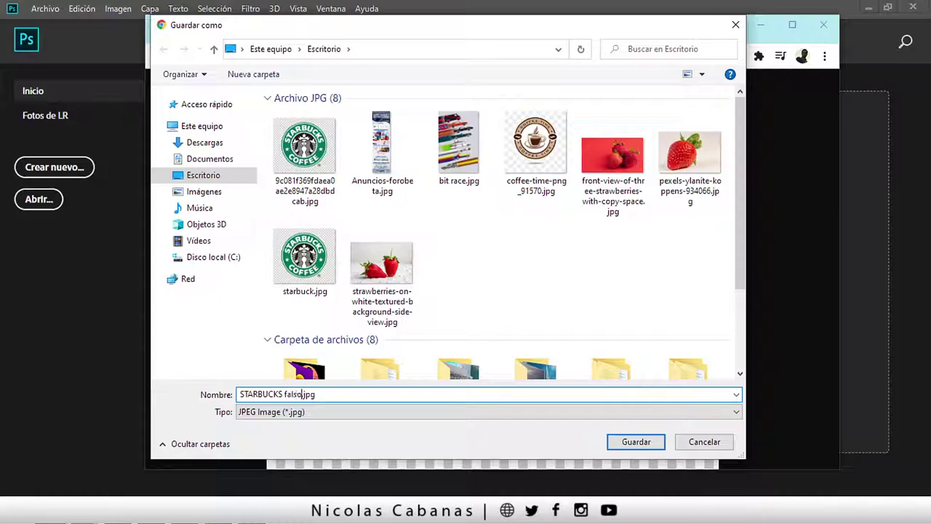
pyautogui.press('Return')
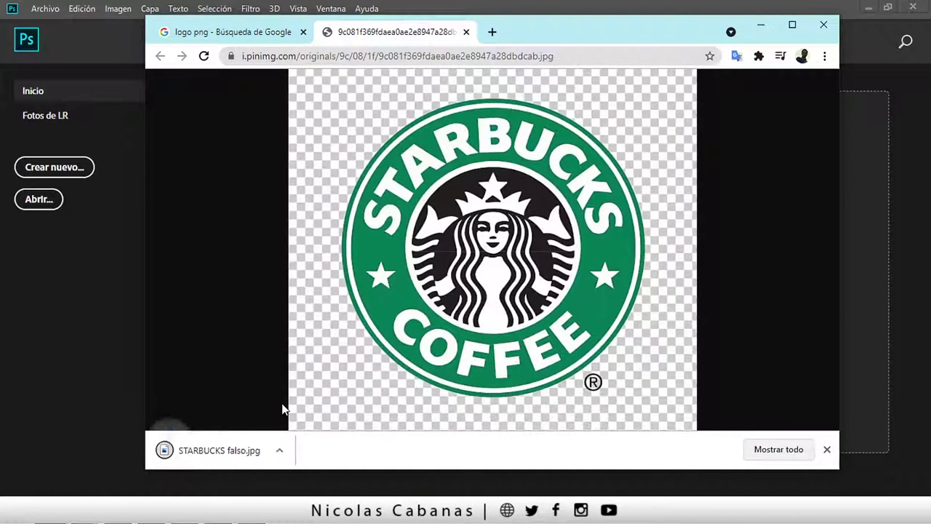
# Preview the downloaded STARBUCKS falso.jpg, minimize the viewer, and shift Chrome right to reveal Photoshop.
pyautogui.moveTo(535, 37); pyautogui.dragTo(586, 39)
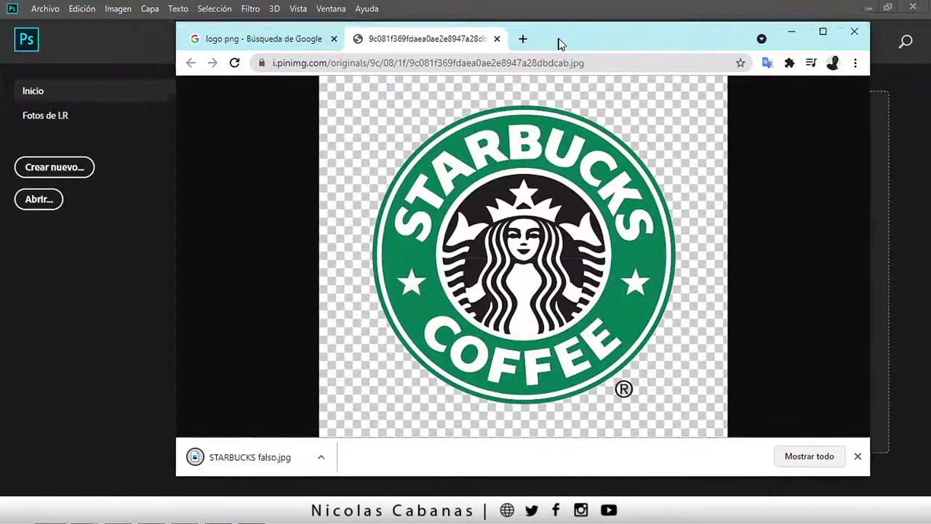
pyautogui.click(279, 453)
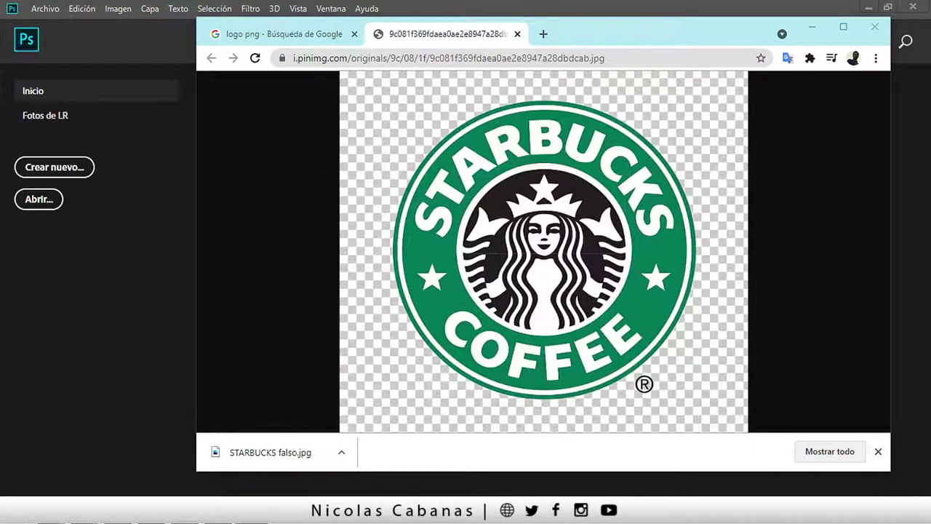
pyautogui.moveTo(909, 119); pyautogui.dragTo(354, 90)
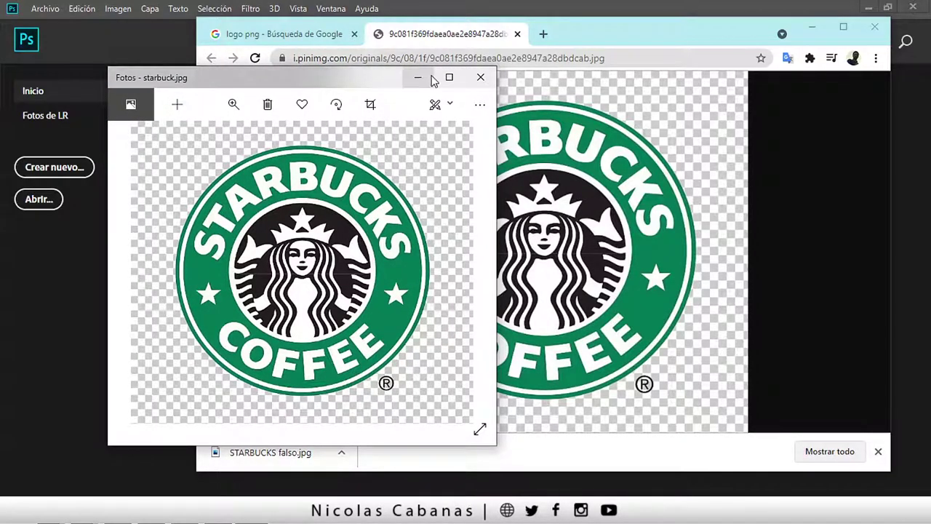
pyautogui.click(417, 82)
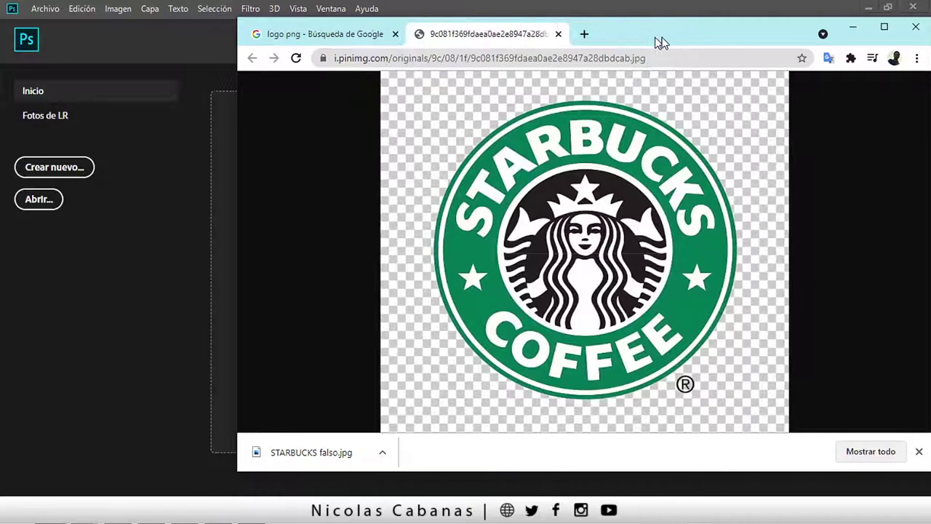
pyautogui.moveTo(657, 34); pyautogui.dragTo(806, 39)
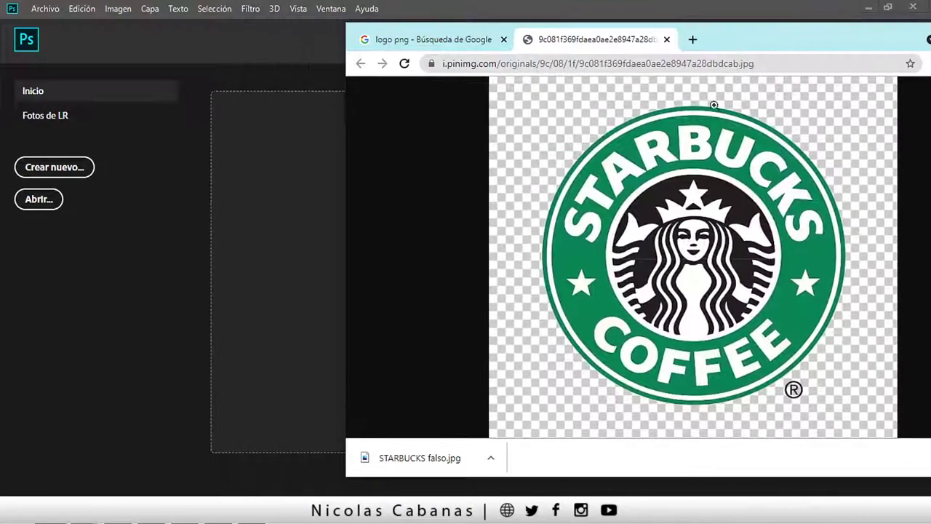
# Open STARBUCKS falso.jpg in Photoshop with Adobe RGB (1998) assigned, zoomed to about 100%.
pyautogui.moveTo(395, 458); pyautogui.dragTo(239, 70)
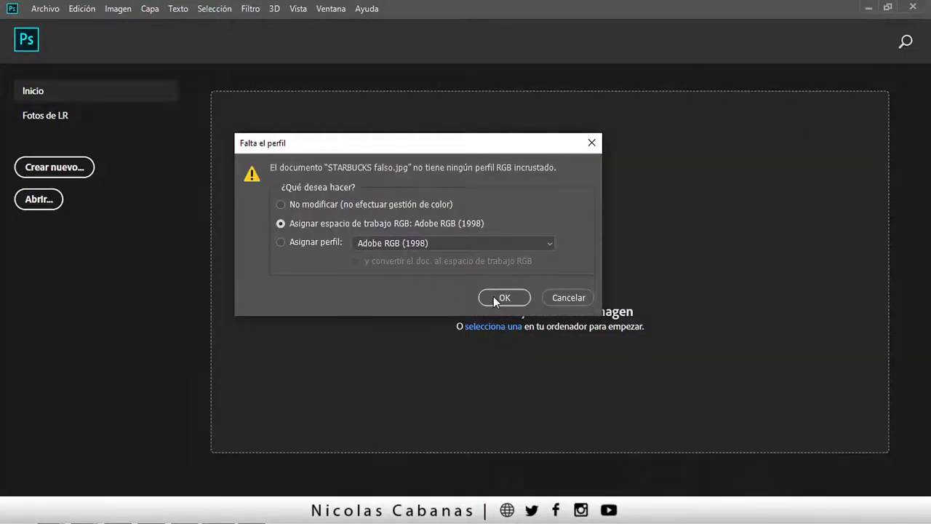
pyautogui.click(493, 296)
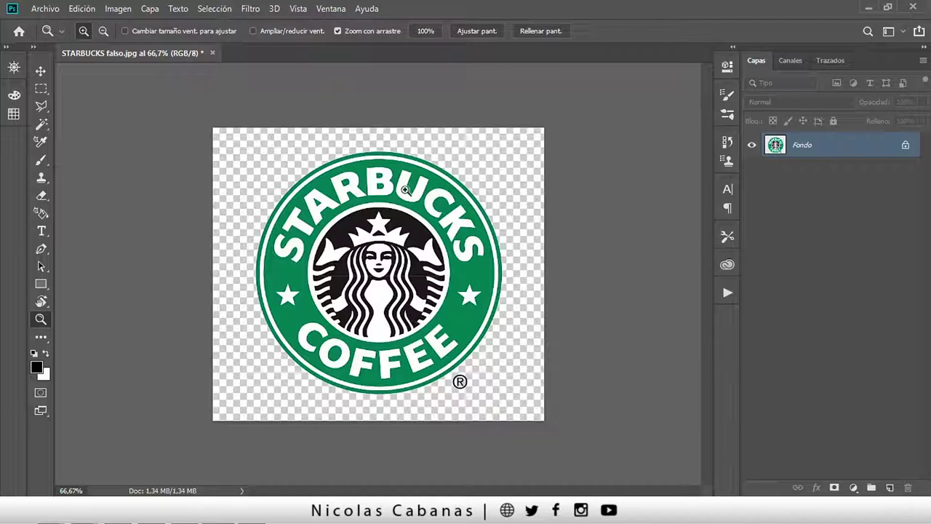
pyautogui.moveTo(356, 245); pyautogui.dragTo(373, 246)
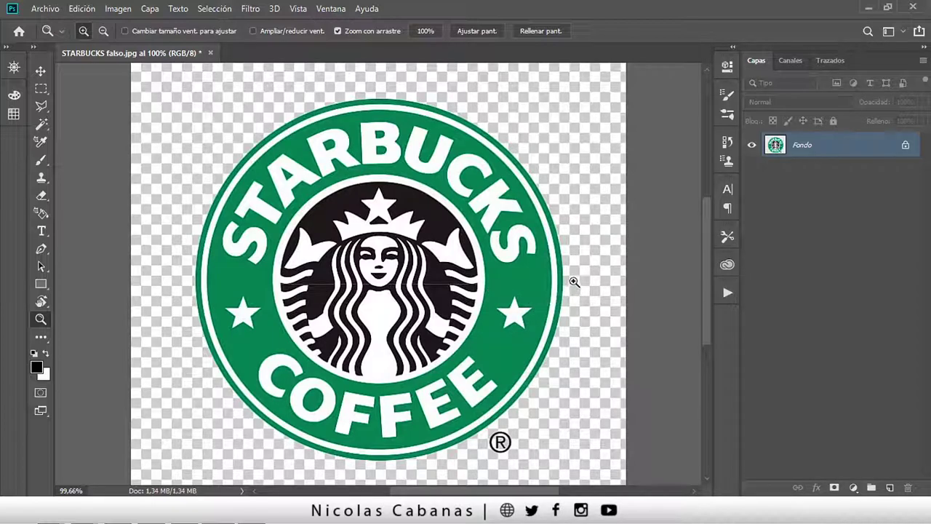
# Unlock the Fondo layer into Capa 0 and toggle its visibility repeatedly to inspect the logo.
pyautogui.click(905, 146)
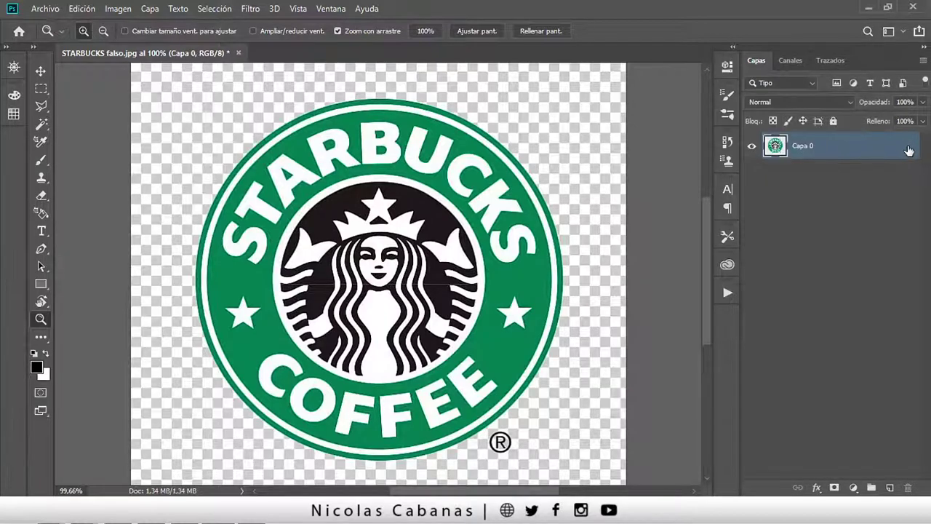
pyautogui.click(750, 148)
pyautogui.click(751, 148)
pyautogui.click(751, 148)
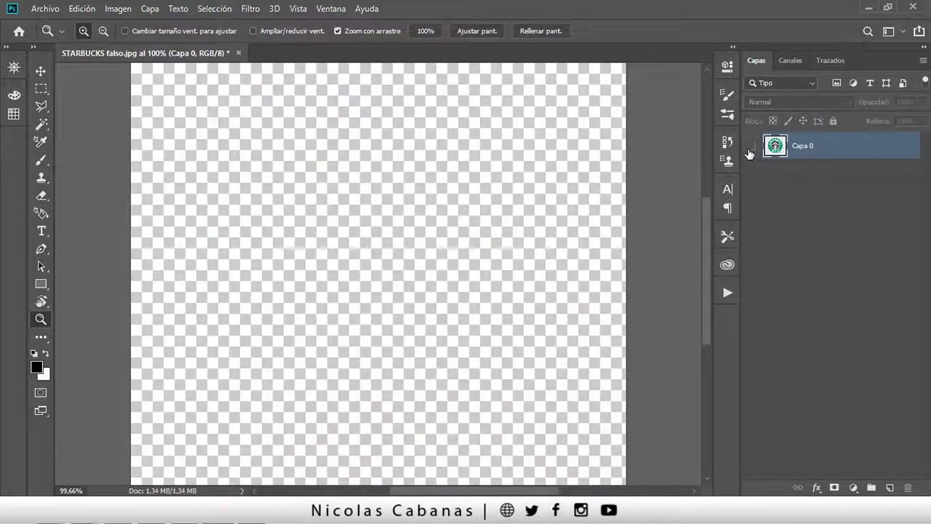
pyautogui.click(750, 148)
pyautogui.click(750, 149)
pyautogui.click(750, 148)
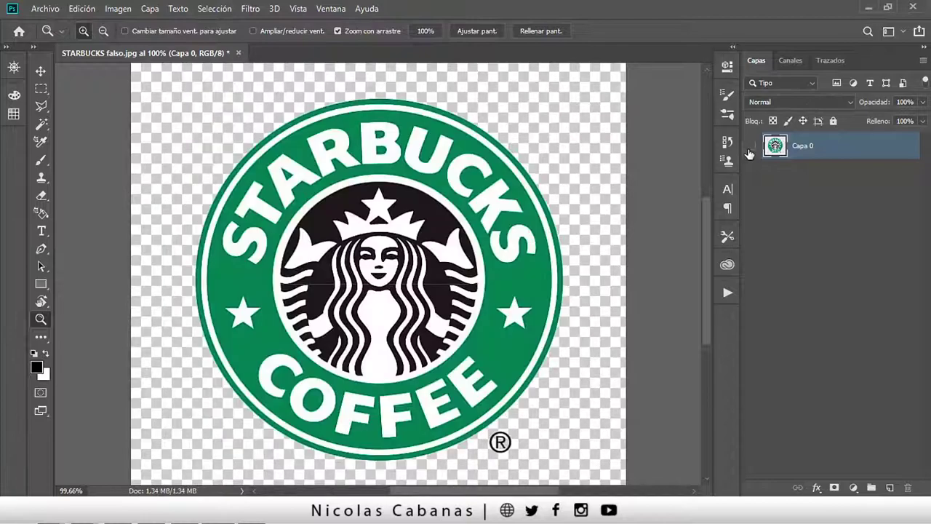
pyautogui.click(750, 149)
pyautogui.click(750, 150)
pyautogui.click(749, 150)
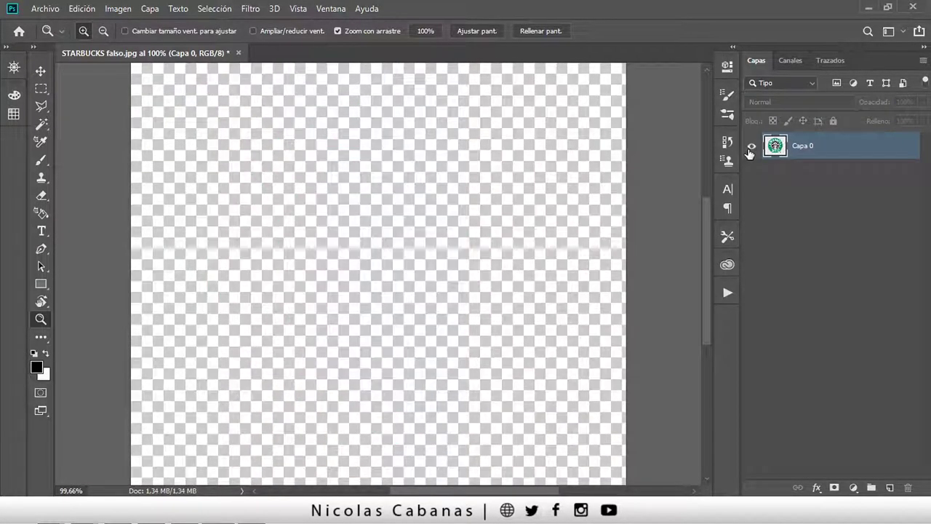
pyautogui.click(750, 150)
pyautogui.click(750, 148)
pyautogui.click(750, 148)
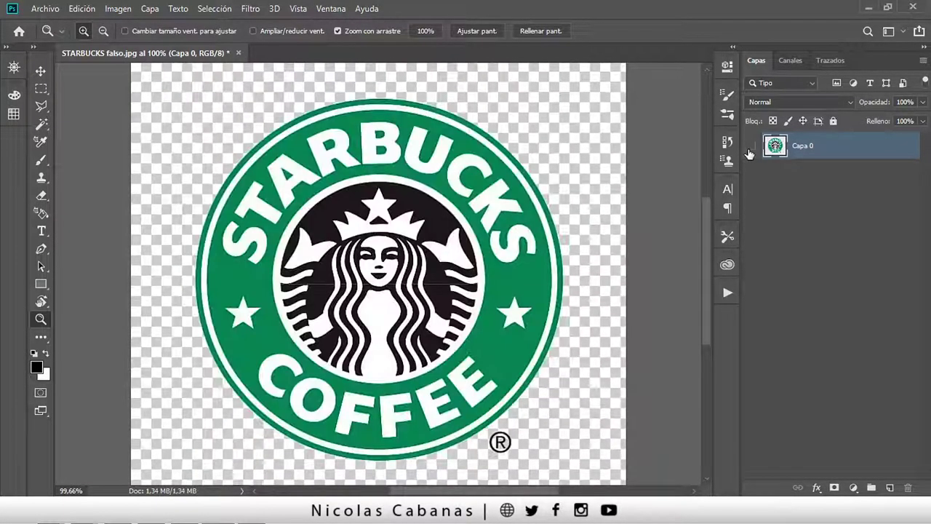
pyautogui.click(749, 149)
pyautogui.click(750, 148)
pyautogui.click(750, 148)
pyautogui.click(750, 149)
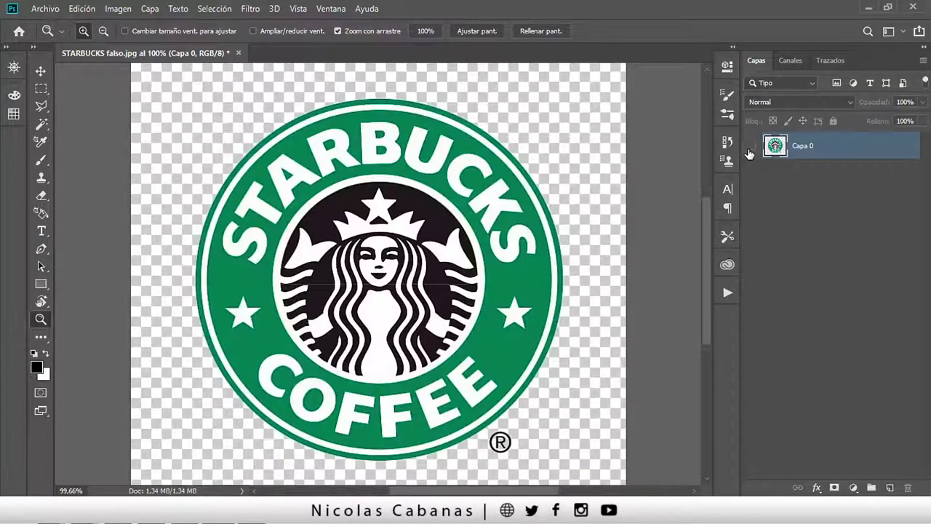
pyautogui.click(750, 148)
pyautogui.click(750, 149)
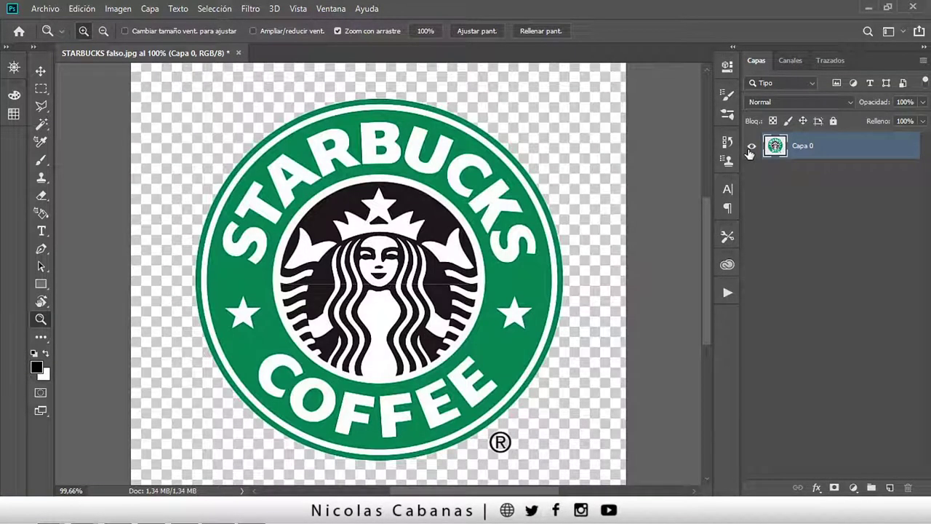
# Recheck Capa 0's visibility, leave it on, and bring up Edición > Preferencias.
pyautogui.click(751, 148)
pyautogui.click(751, 148)
pyautogui.click(81, 9)
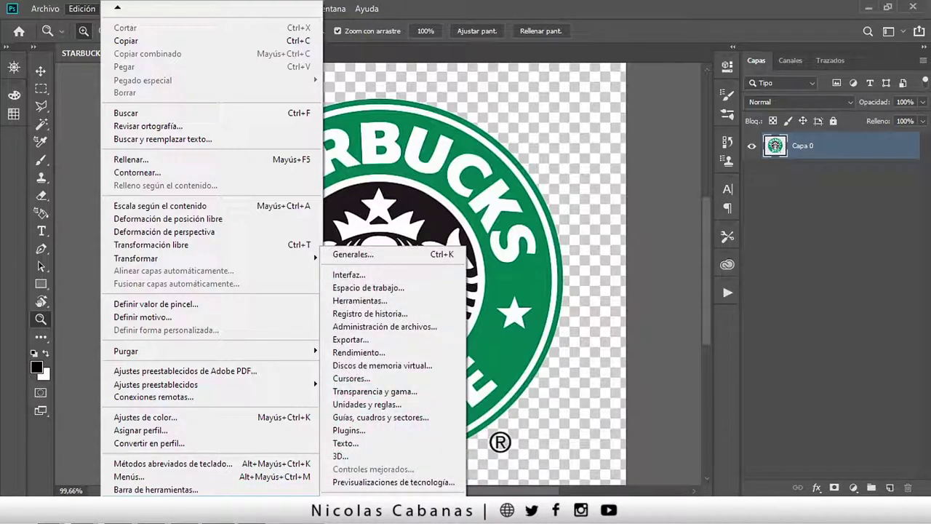
# Set the Transparencia y gama grid colours to Rojo.
pyautogui.click(399, 391)
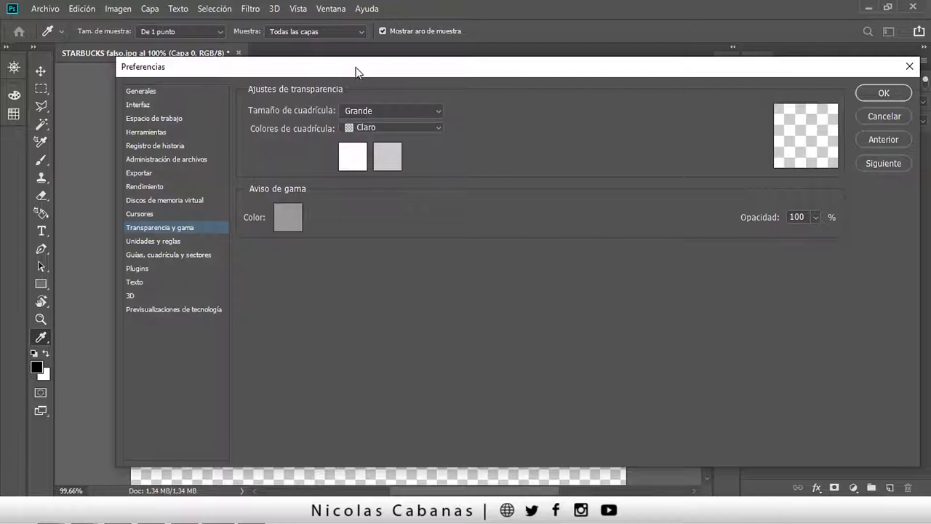
pyautogui.moveTo(356, 72); pyautogui.dragTo(291, 78)
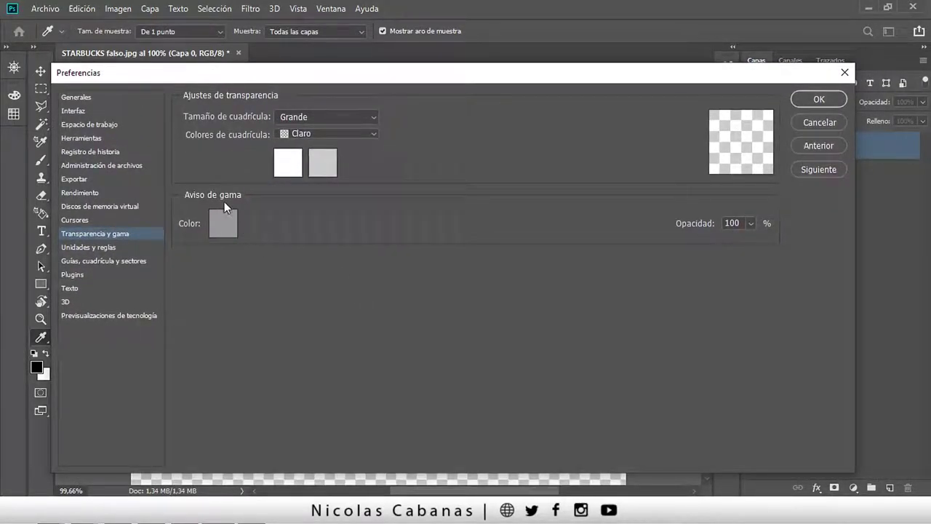
pyautogui.click(324, 135)
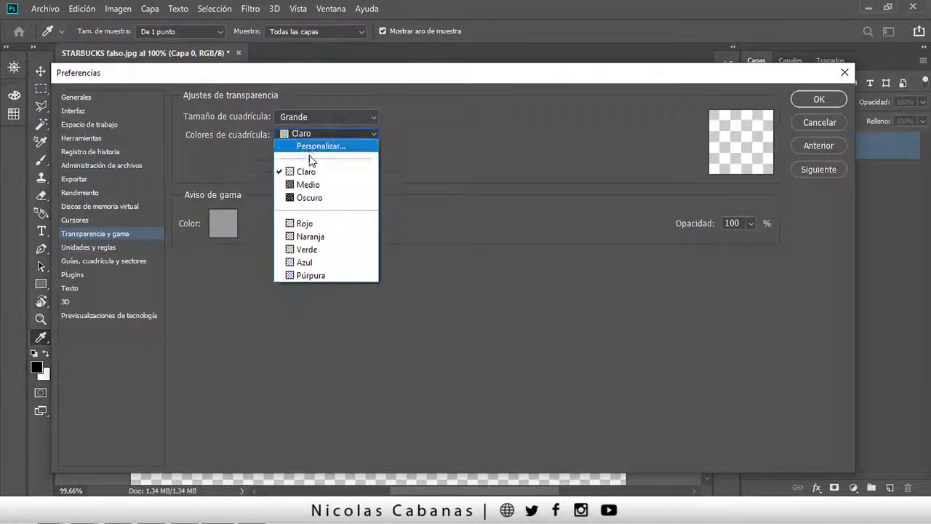
pyautogui.click(322, 226)
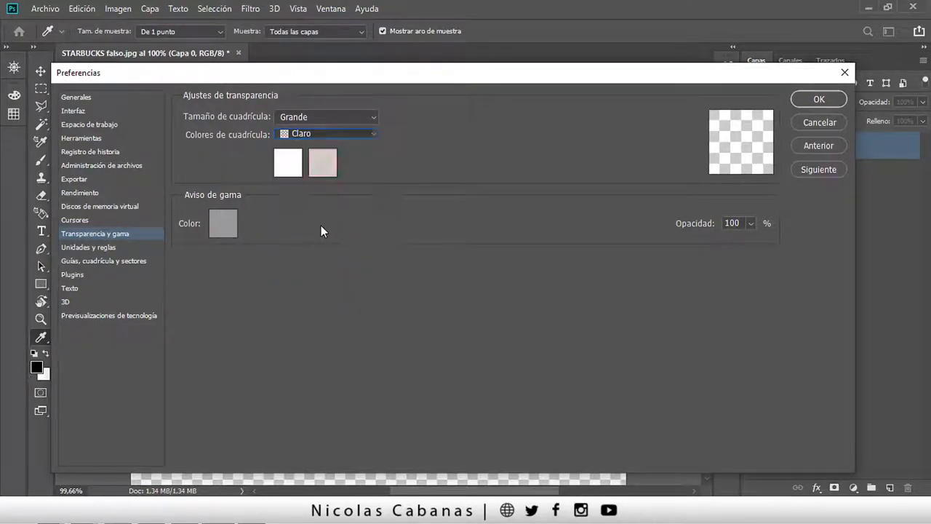
pyautogui.click(819, 99)
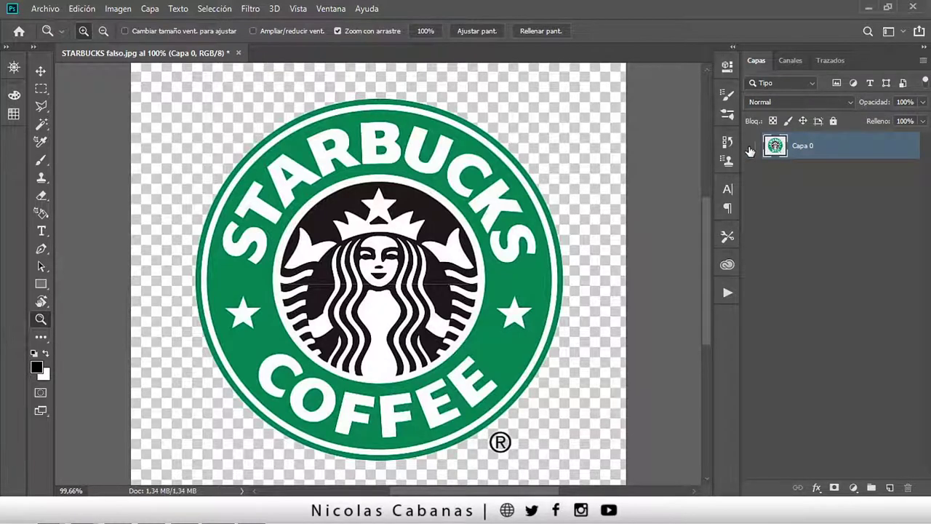
# Toggle Capa 0 on and off to compare the real grid with the fake checkerboard, ending visible.
pyautogui.click(750, 149)
pyautogui.click(750, 149)
pyautogui.click(749, 146)
pyautogui.click(749, 147)
pyautogui.click(749, 148)
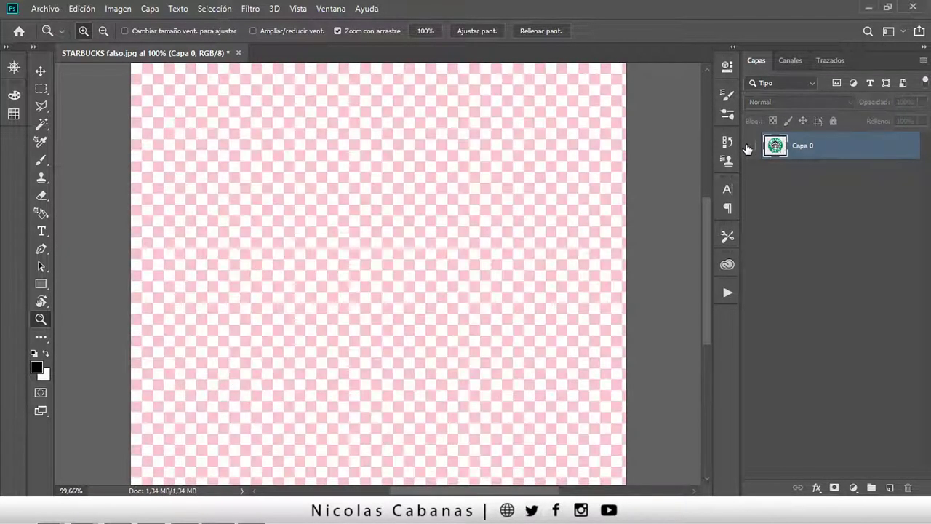
pyautogui.click(749, 148)
pyautogui.click(749, 148)
pyautogui.click(748, 148)
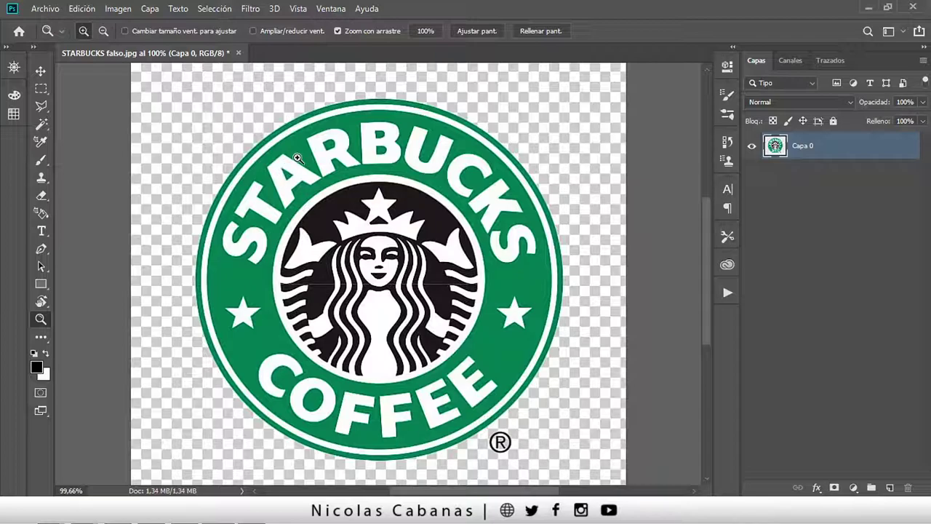
# Select the checkerboard just outside the logo's ring with the Magic Wand set to Contiguo.
pyautogui.click(42, 283)
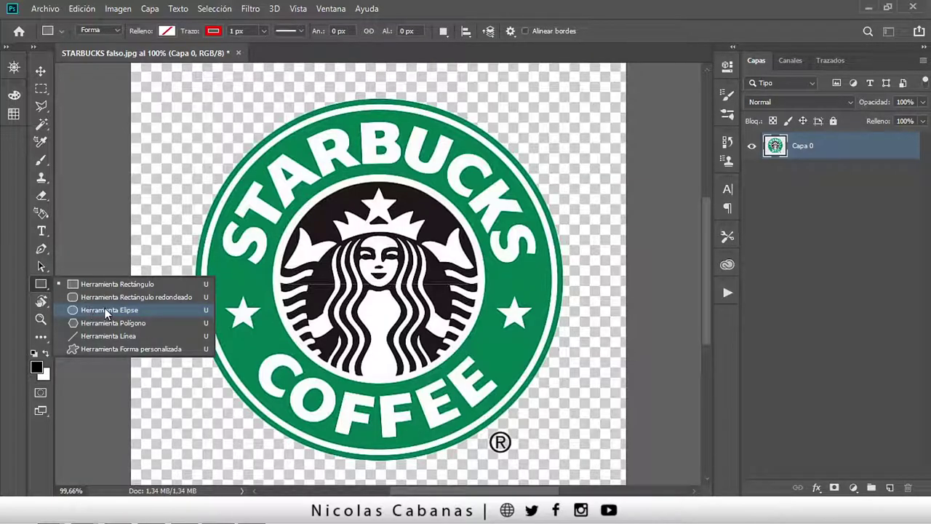
pyautogui.click(43, 87)
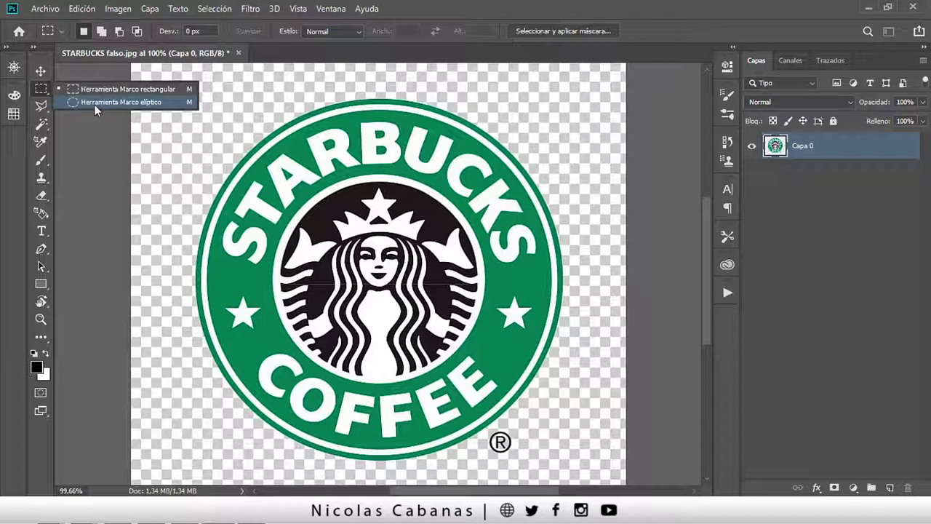
pyautogui.click(41, 124)
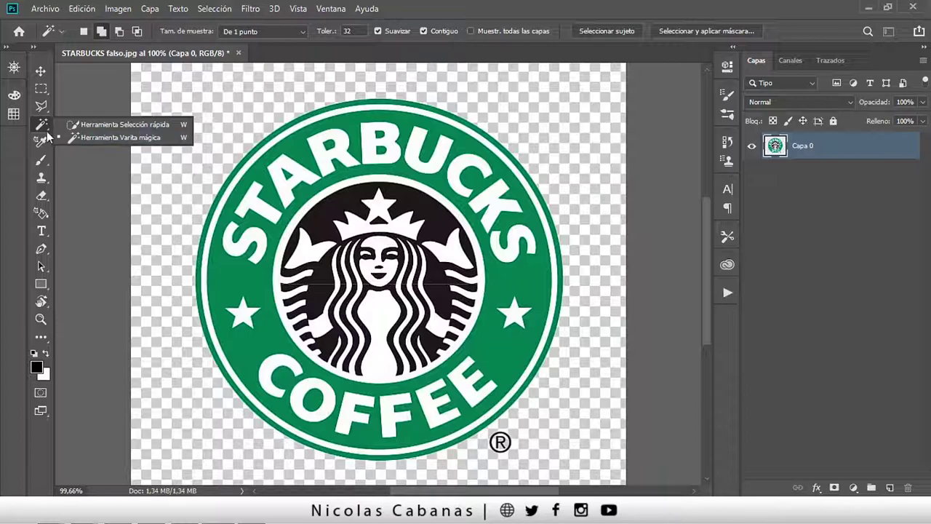
pyautogui.click(95, 138)
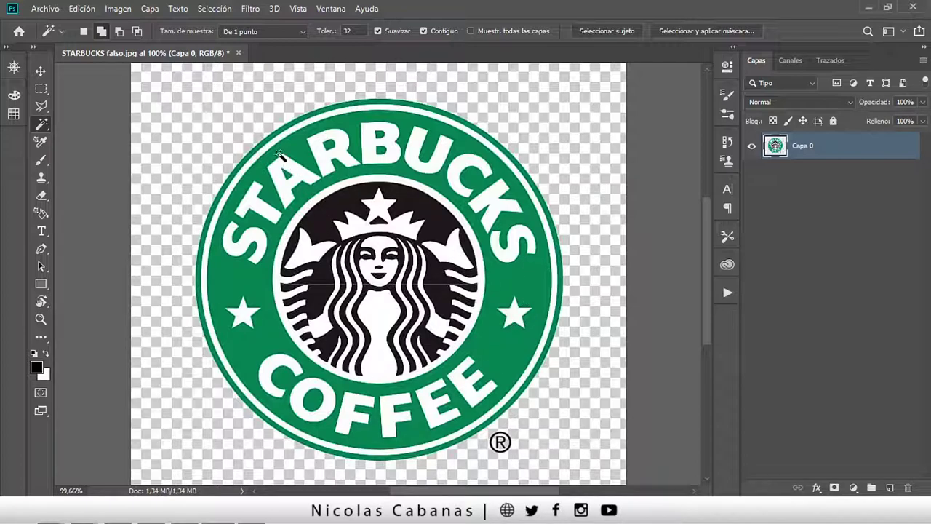
pyautogui.scroll(2, 253, 129)
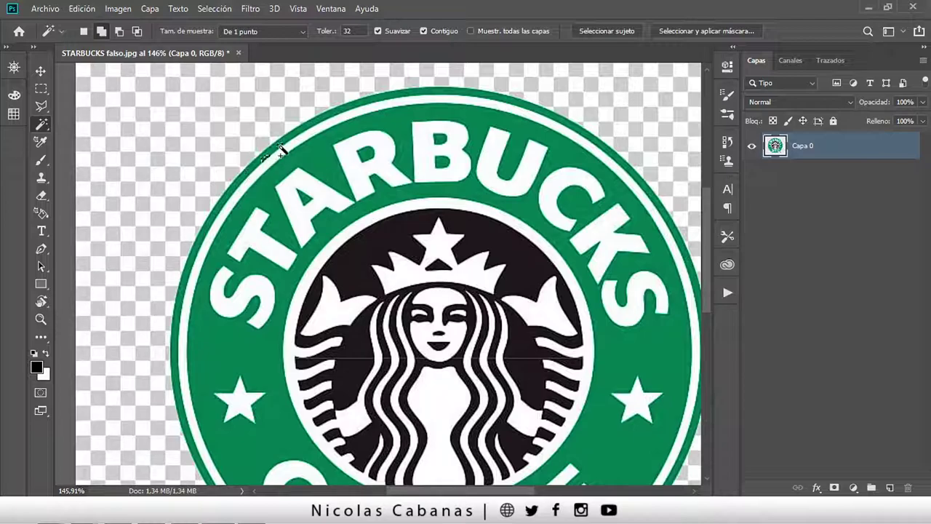
pyautogui.click(273, 145)
# Try the Magic Wand with Contiguo turned off, then drop the selection.
pyautogui.scroll(-2, 317, 154)
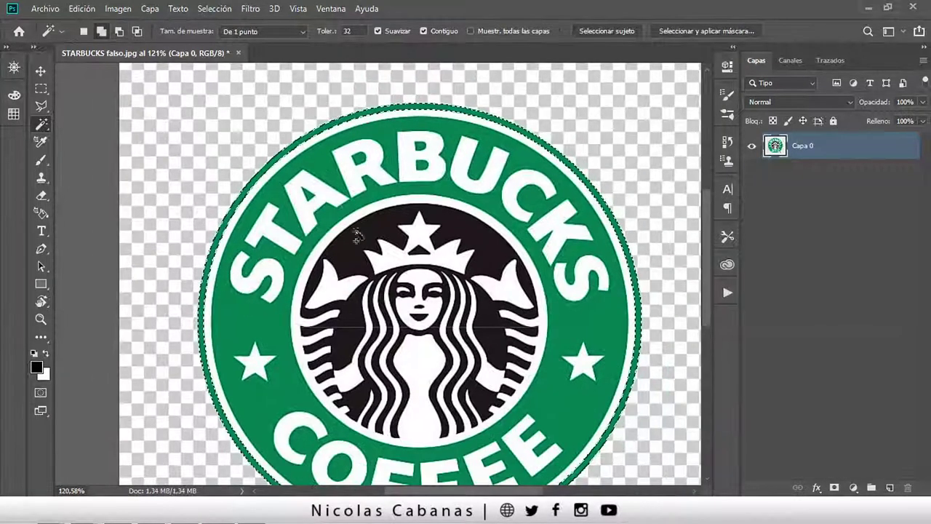
pyautogui.scroll(-1, 318, 154)
pyautogui.scroll(-1, 320, 153)
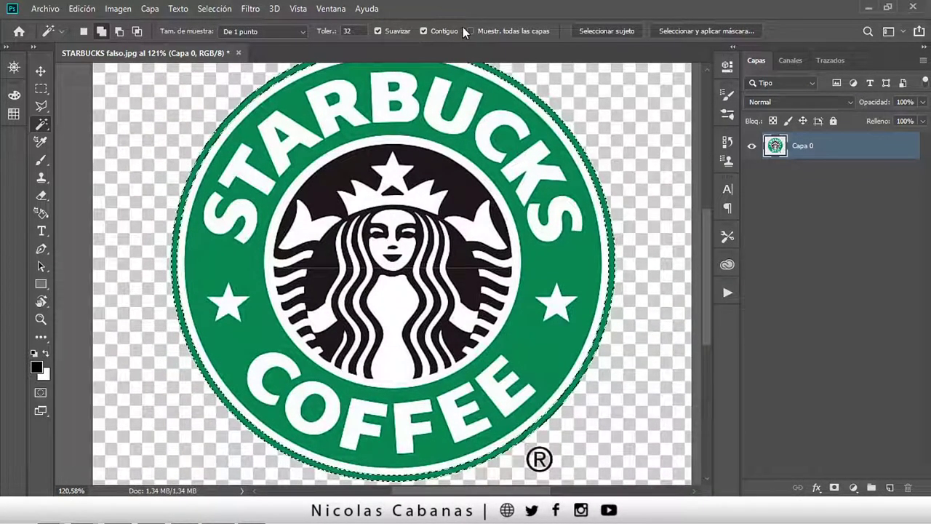
pyautogui.click(423, 30)
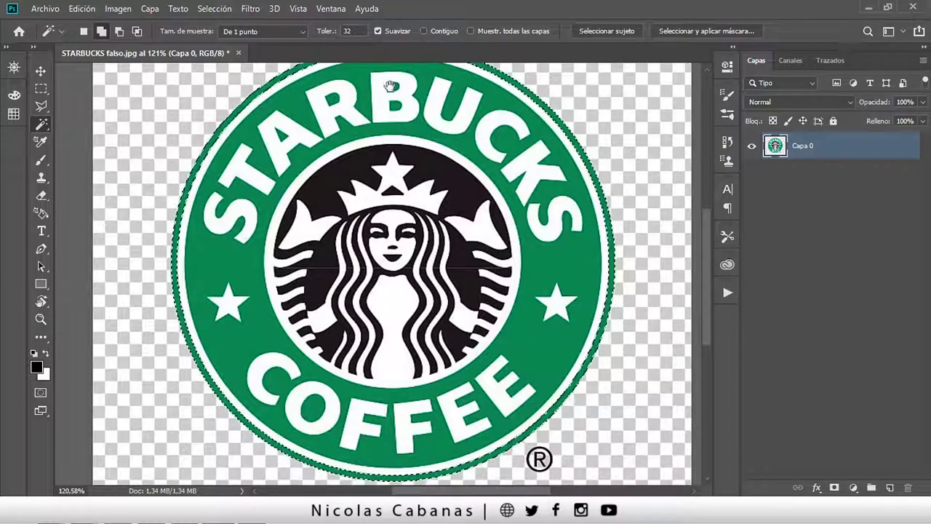
pyautogui.moveTo(383, 133); pyautogui.dragTo(391, 172)
pyautogui.hotkey('ctrl', 'd')
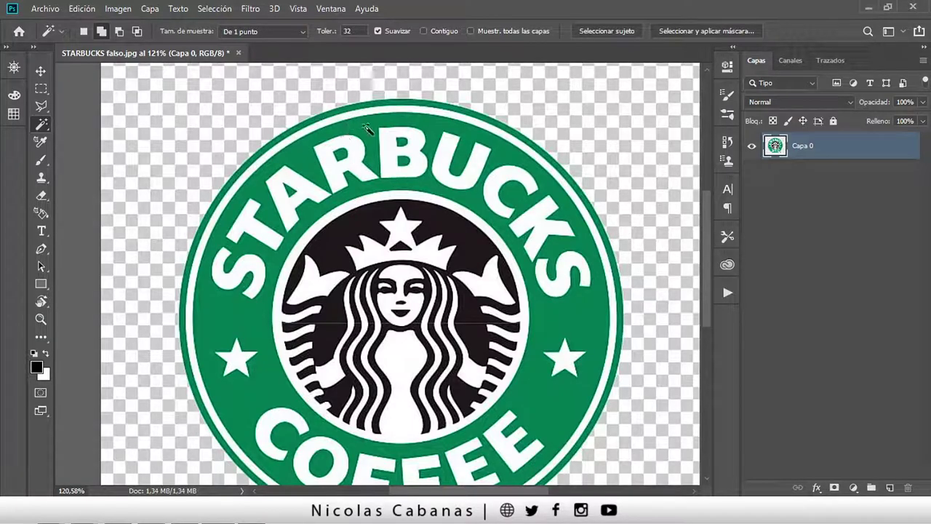
# Re-enable Contiguo and reselect the checkerboard around the logo's green outer ring.
pyautogui.click(424, 31)
pyautogui.hotkey('ctrl', 'd')
pyautogui.click(363, 108)
pyautogui.scroll(-2, 424, 169)
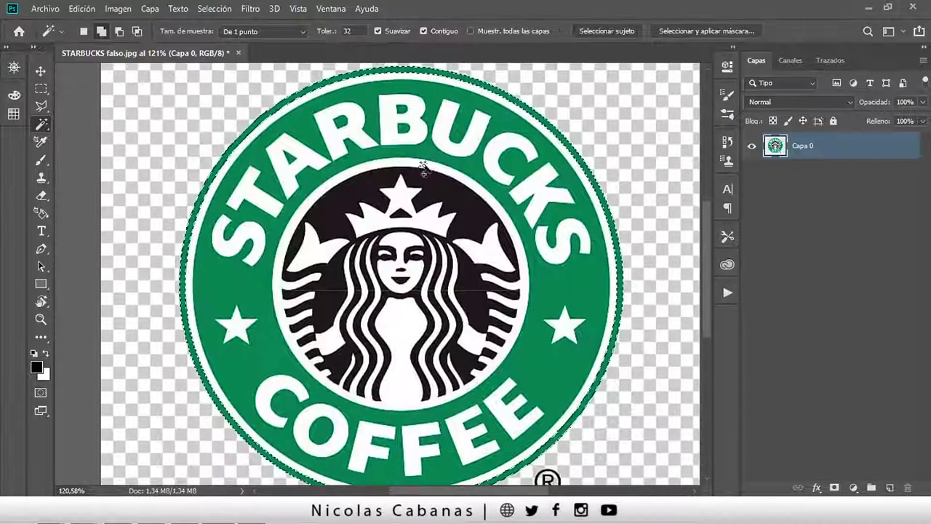
pyautogui.scroll(-1, 473, 211)
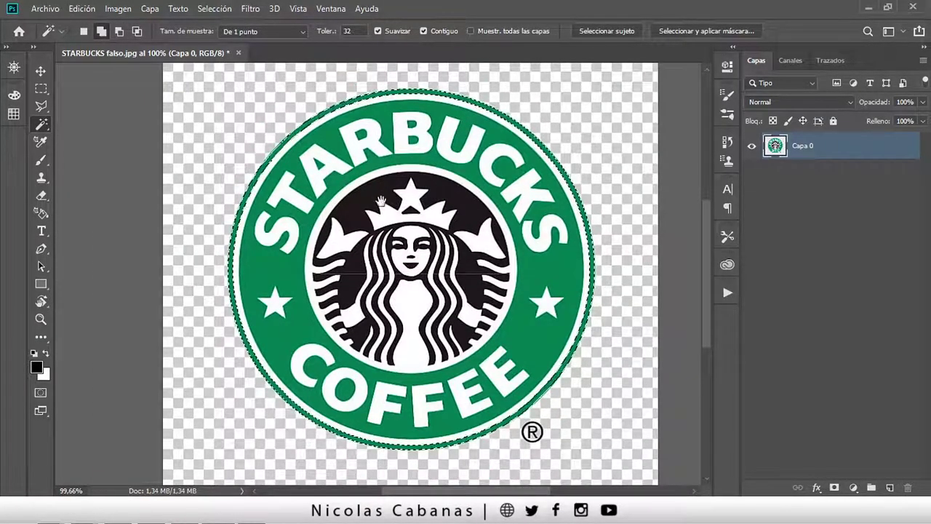
pyautogui.moveTo(380, 201); pyautogui.dragTo(377, 217)
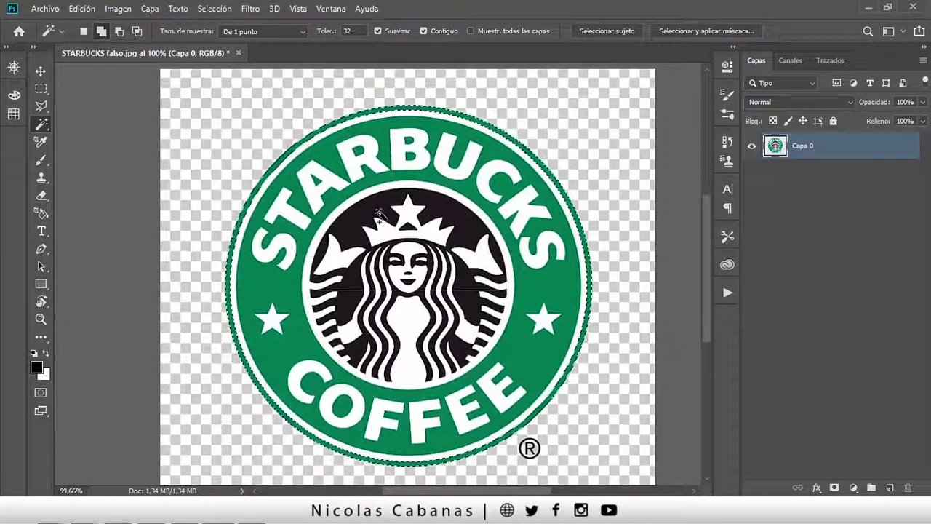
# Set the Quick Mask overlay colour to b12929 red at 50% opacity.
pyautogui.click(39, 394)
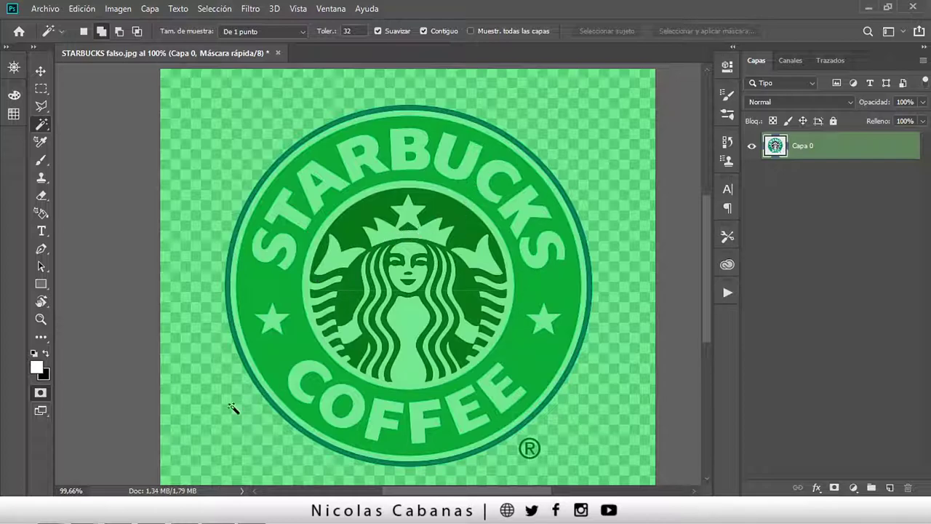
pyautogui.doubleClick(40, 396)
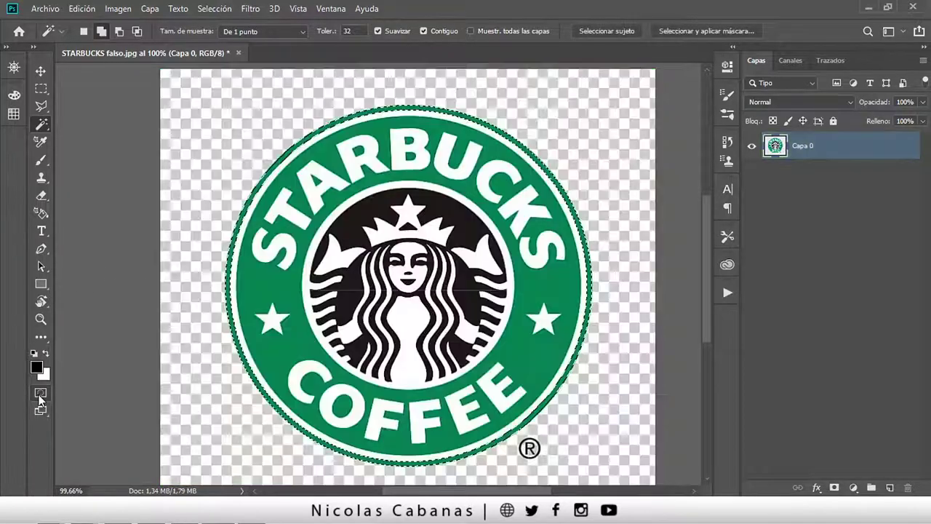
pyautogui.click(377, 208)
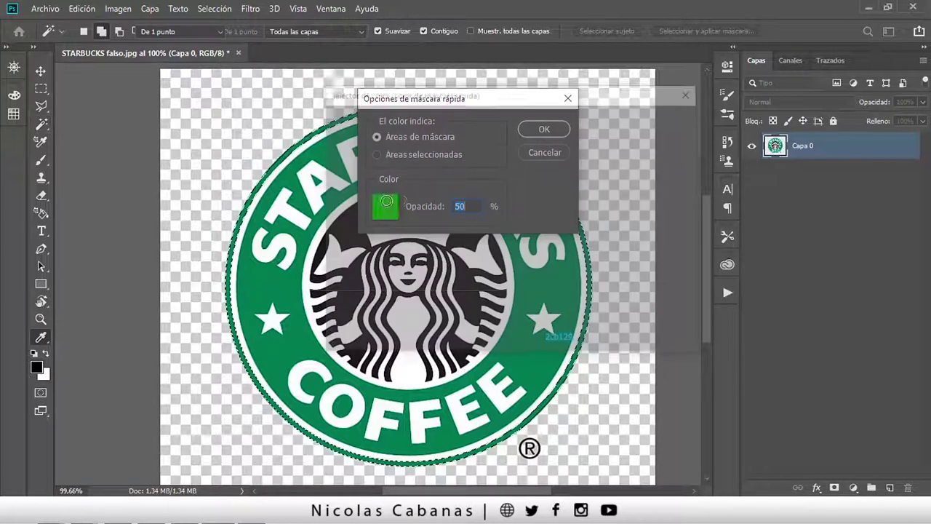
pyautogui.click(515, 125)
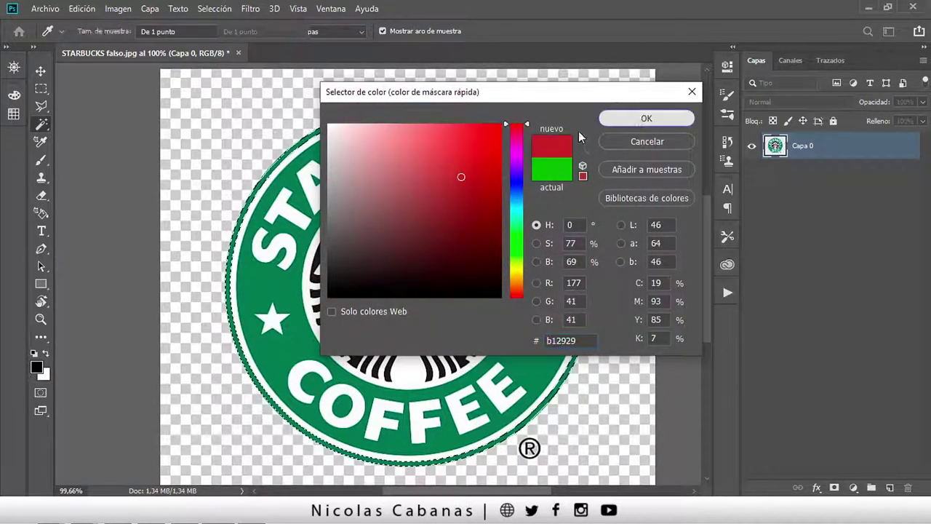
pyautogui.click(645, 119)
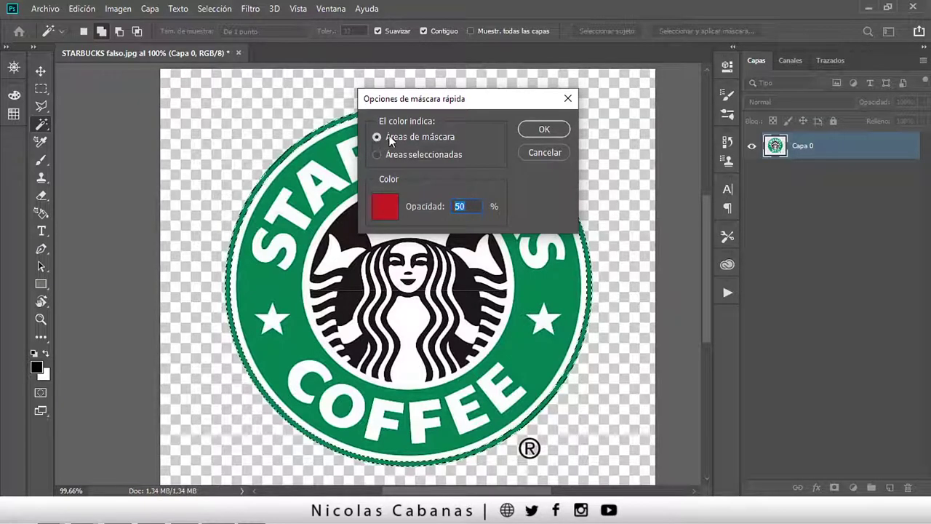
pyautogui.click(543, 130)
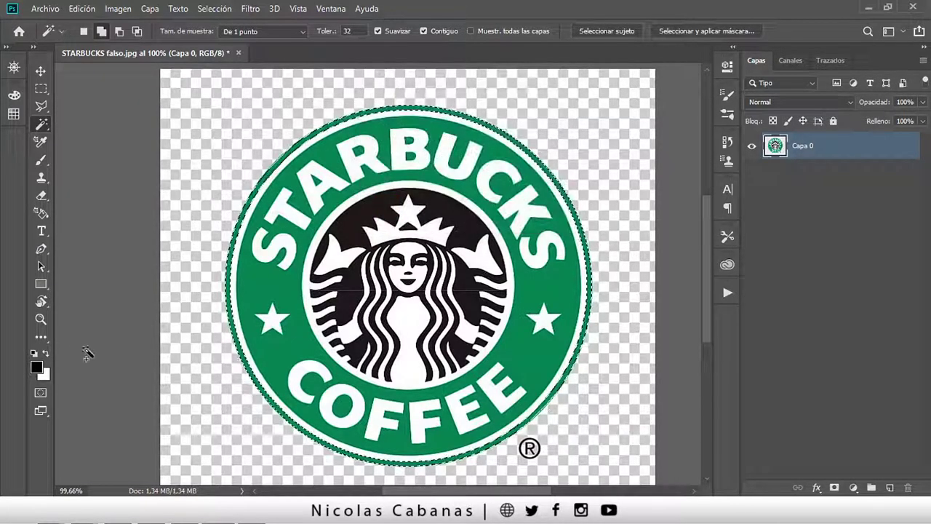
# Enter Quick Mask, zoom into the outer ring, and toggle the mask off and on to inspect.
pyautogui.click(41, 392)
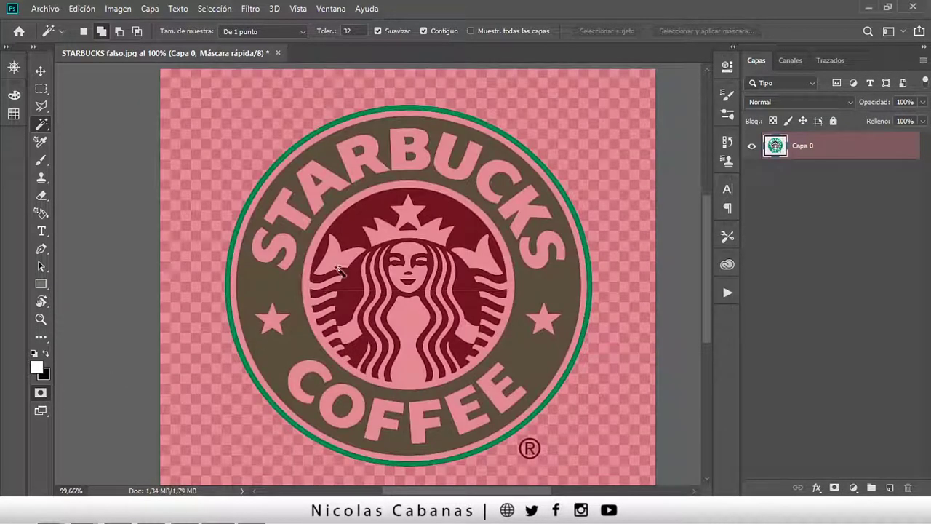
pyautogui.scroll(3, 254, 190)
pyautogui.scroll(2, 254, 190)
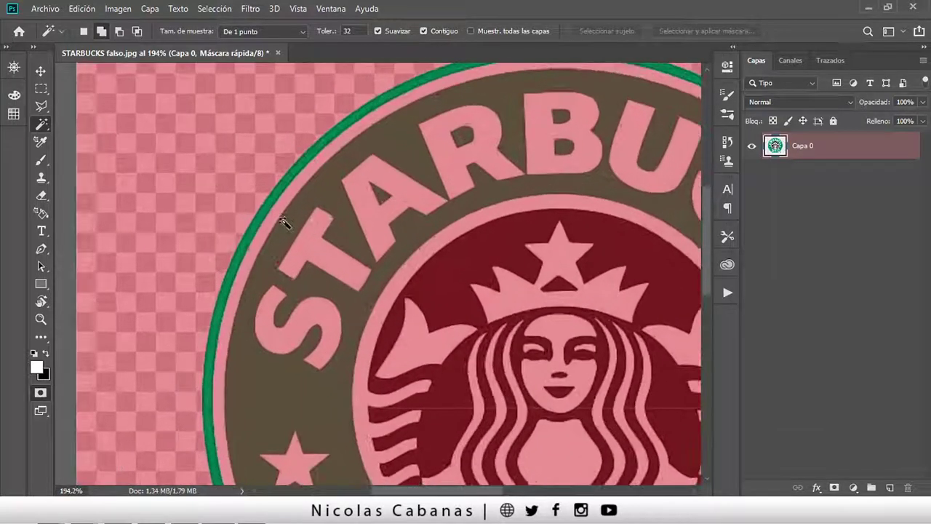
pyautogui.scroll(1, 269, 219)
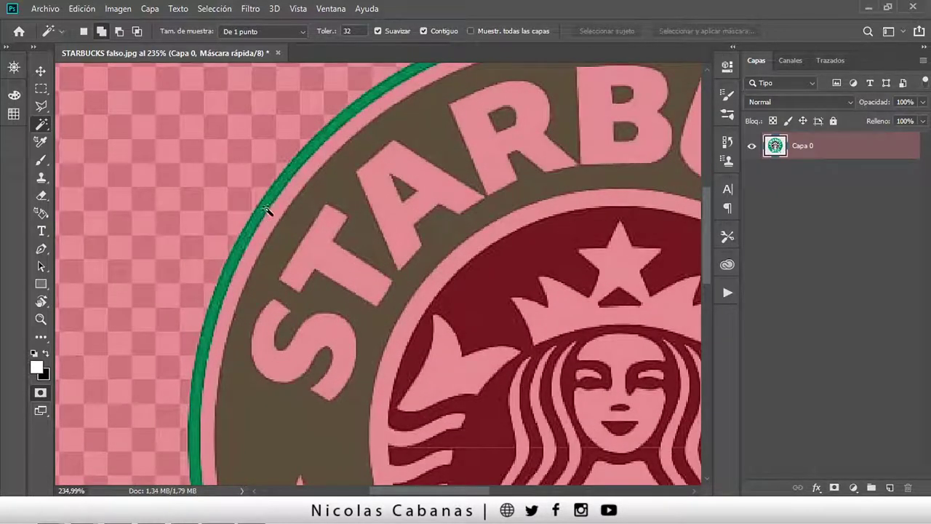
pyautogui.click(40, 393)
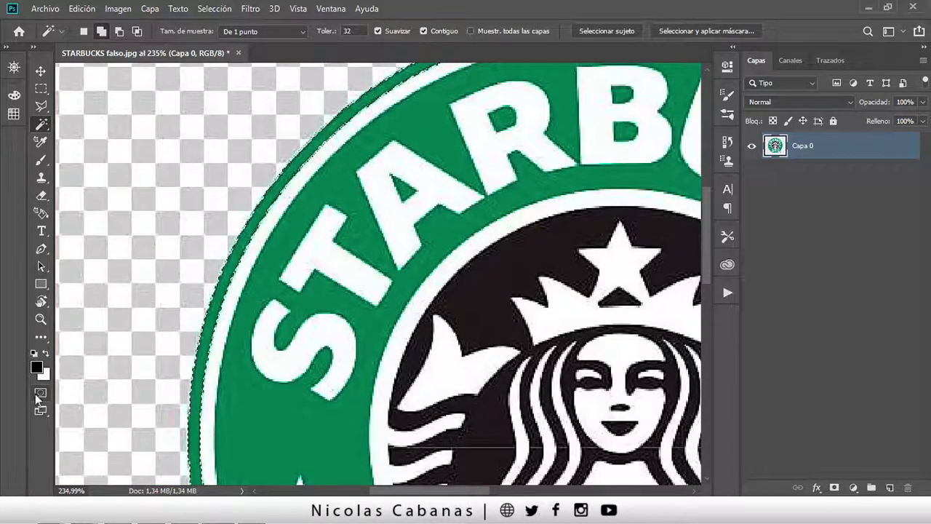
pyautogui.click(40, 394)
# Zoom back out to about 100% to view the red overlay across the whole logo.
pyautogui.scroll(-2, 442, 304)
pyautogui.scroll(-2, 393, 277)
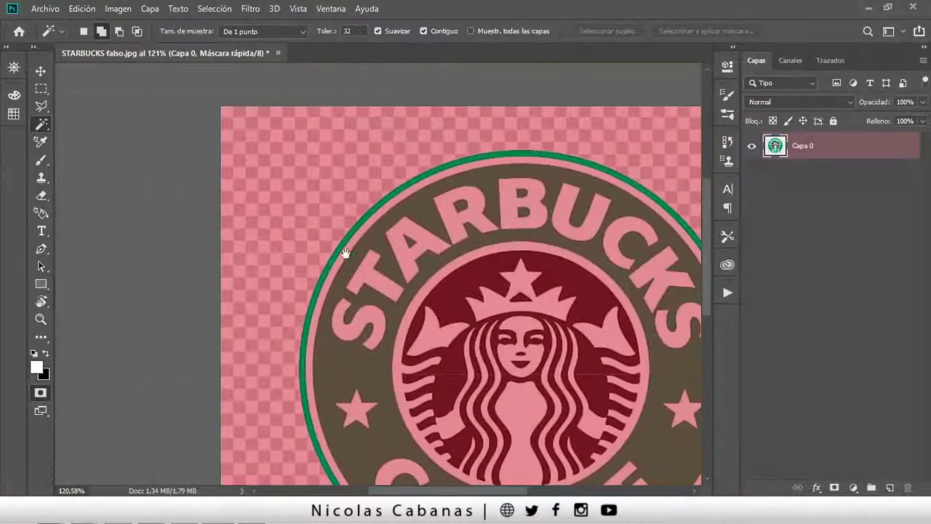
pyautogui.scroll(-2, 342, 251)
pyautogui.scroll(-1, 356, 255)
pyautogui.scroll(1, 341, 259)
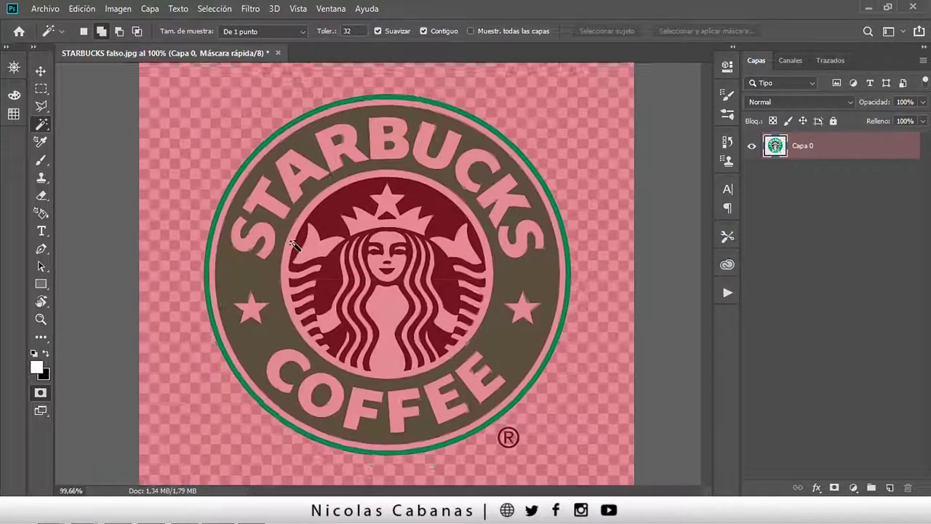
pyautogui.scroll(1, 292, 254)
pyautogui.scroll(-1, 303, 308)
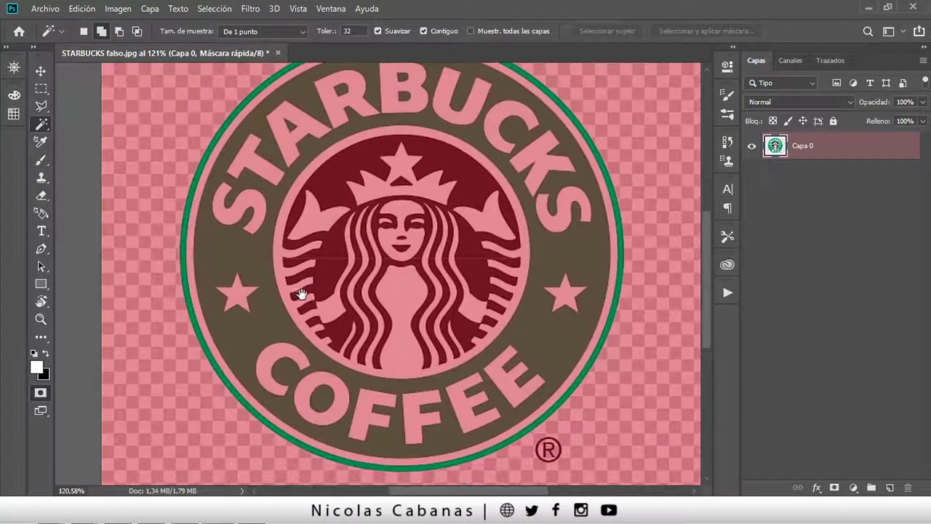
pyautogui.scroll(-1, 301, 297)
pyautogui.scroll(-1, 311, 308)
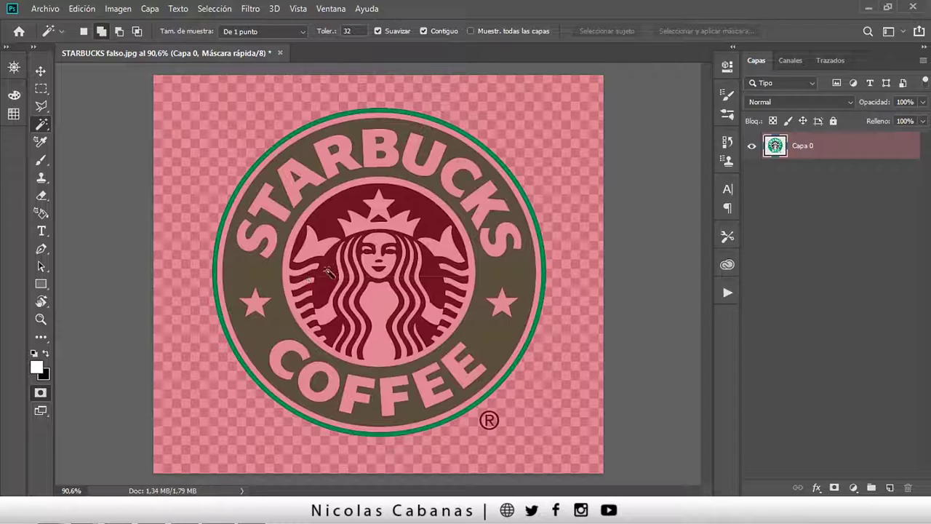
pyautogui.scroll(1, 258, 171)
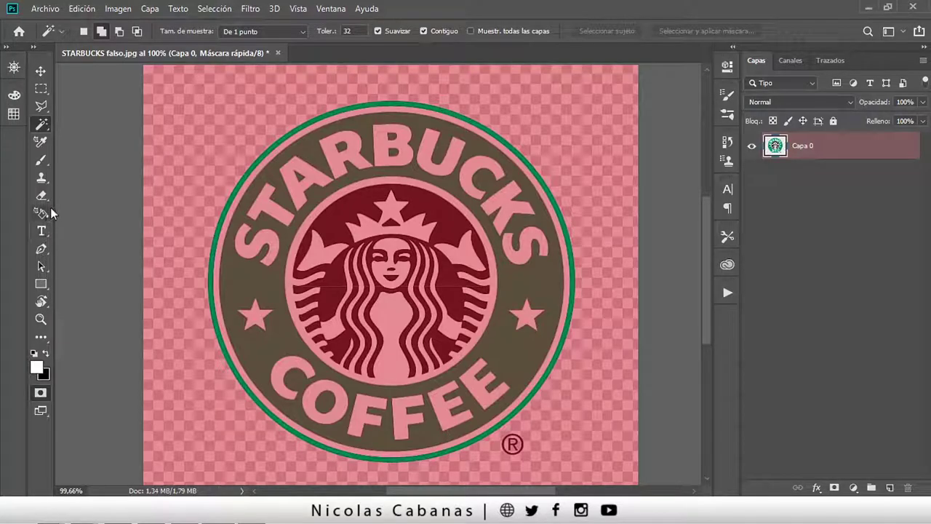
# Pick the Paint Bucket tool and fill inside the logo with white in the quick mask.
pyautogui.press('g')
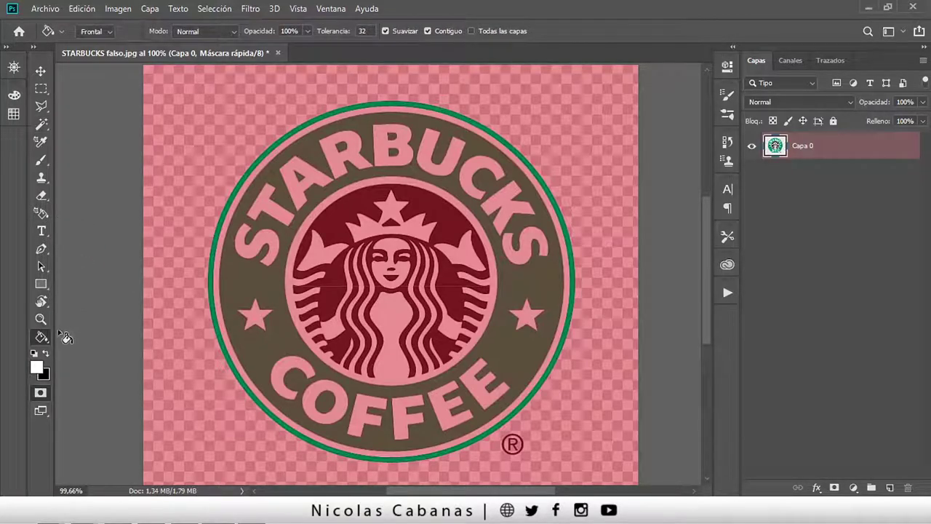
pyautogui.rightClick(40, 340)
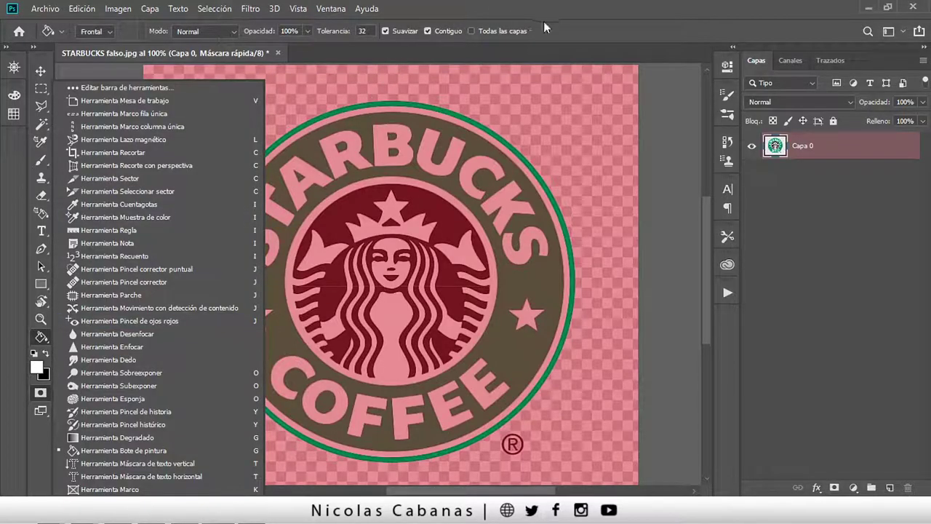
pyautogui.click(544, 22)
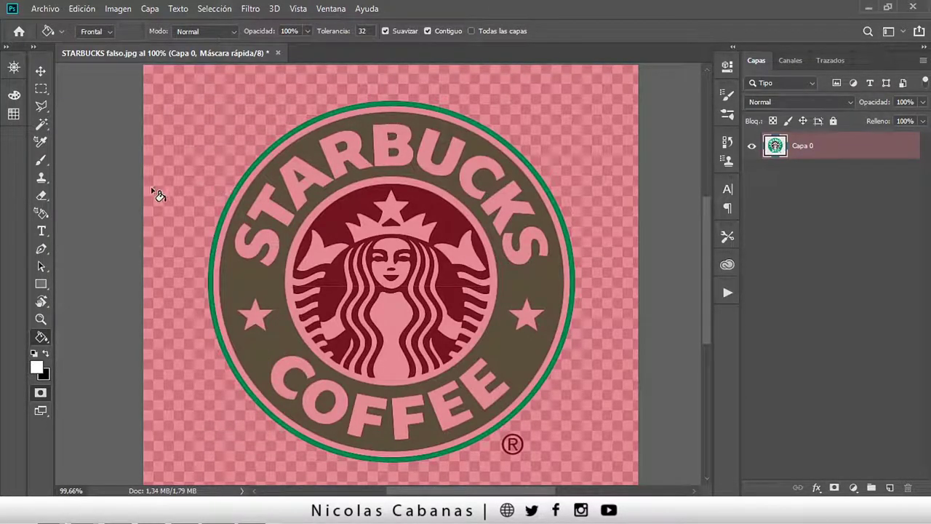
pyautogui.hotkey('shift', 'g')
pyautogui.hotkey('shift', 'g')
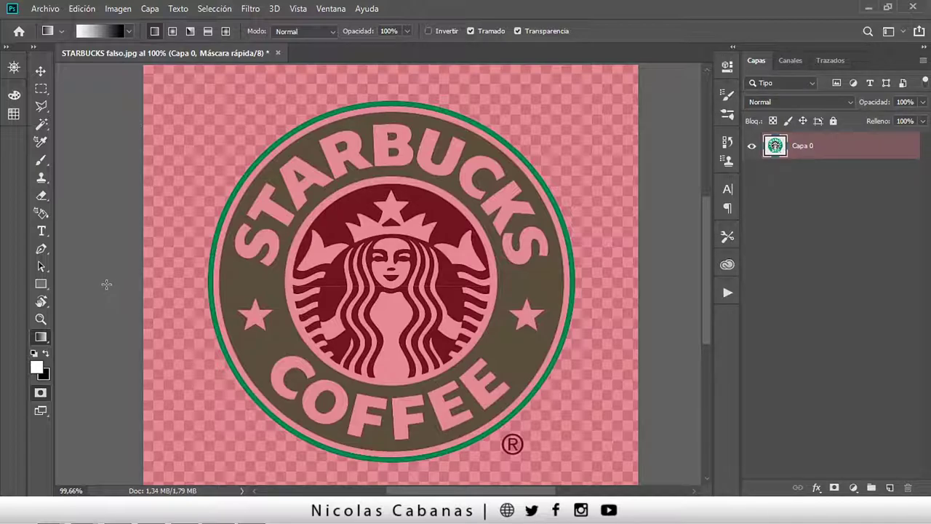
pyautogui.hotkey('shift', 'g')
pyautogui.hotkey('shift', 'g')
pyautogui.hotkey('shift', 'g')
pyautogui.hotkey('shift', 'g')
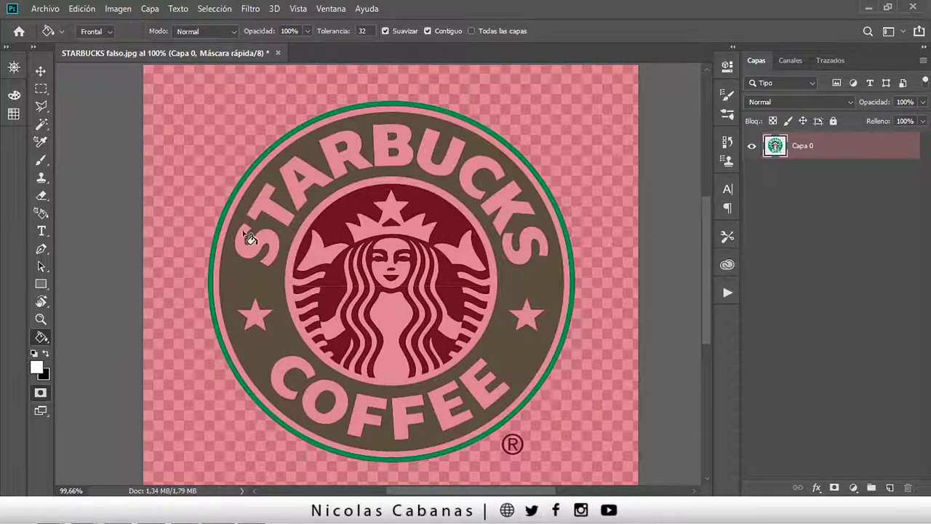
pyautogui.click(262, 217)
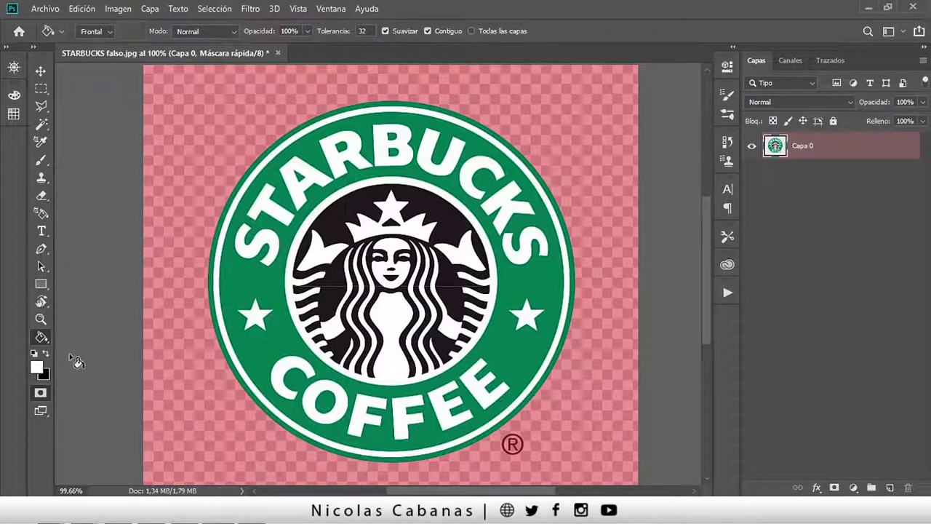
# Leave Quick Mask, deselect, and Magic Wand the logo's outer ring.
pyautogui.click(46, 393)
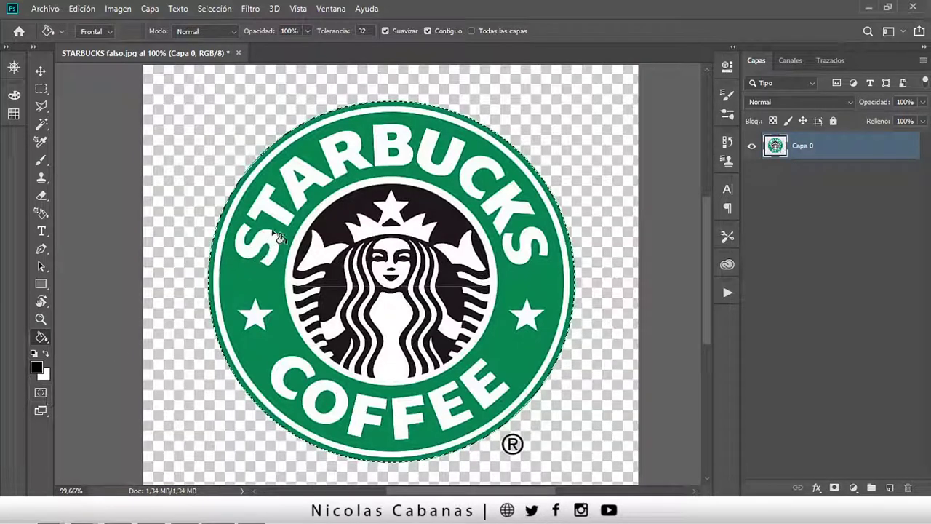
pyautogui.scroll(1, 395, 293)
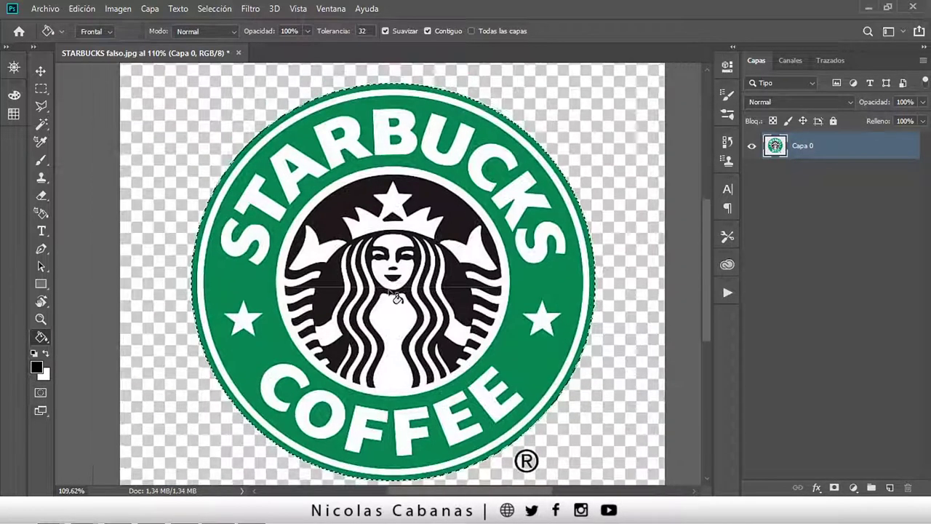
pyautogui.scroll(-2, 395, 293)
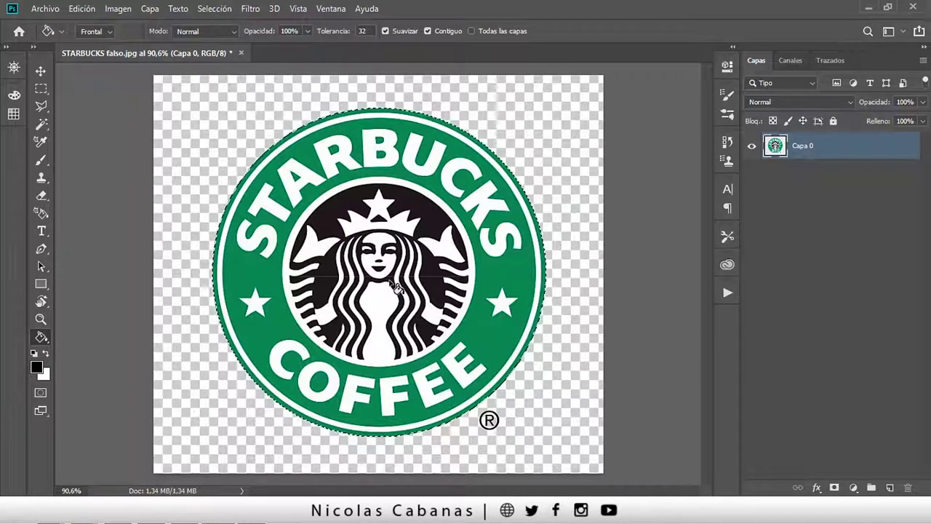
pyautogui.hotkey('ctrl', 'd')
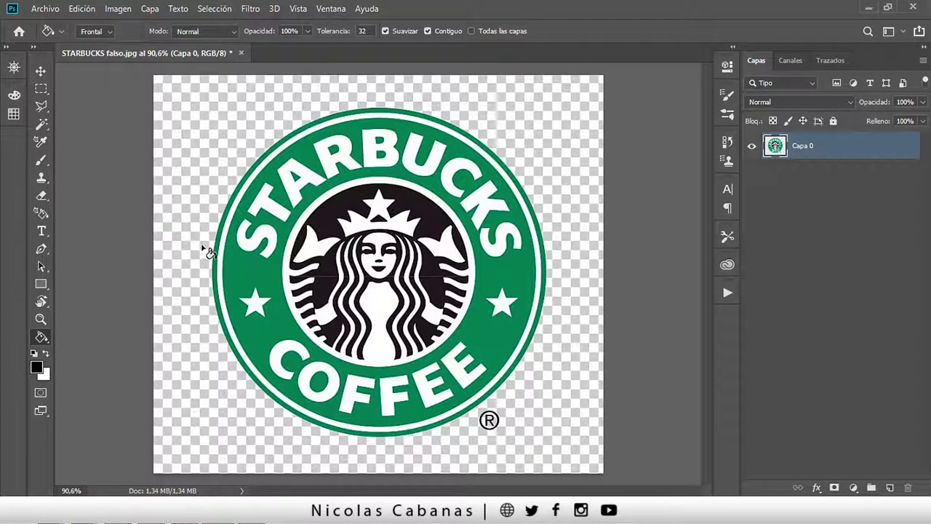
pyautogui.press('w')
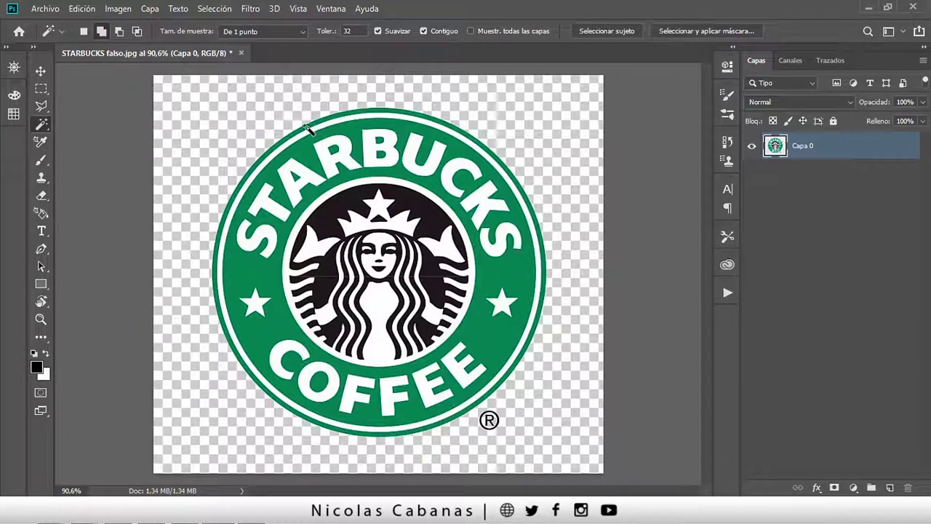
pyautogui.click(307, 128)
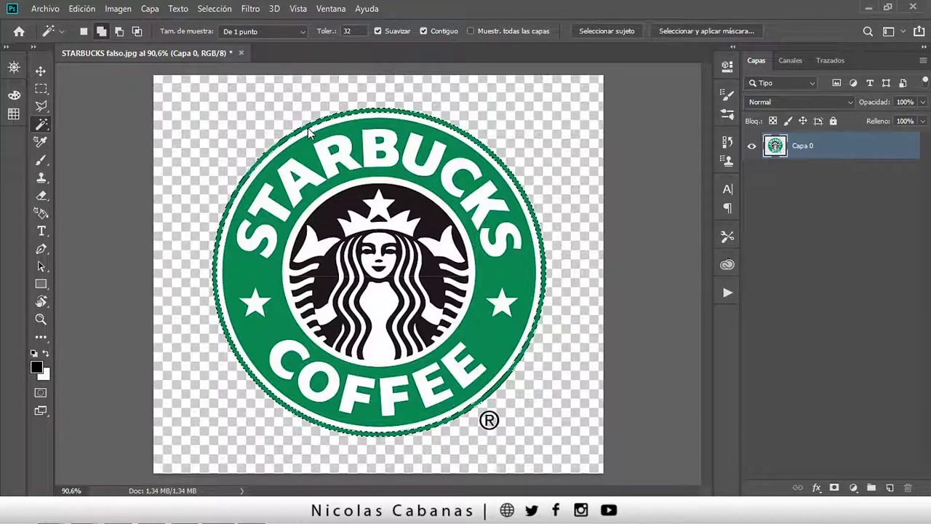
# Fill the logo interior white in Quick Mask so the selection covers the whole logo.
pyautogui.click(40, 393)
pyautogui.press('x')
pyautogui.press('g')
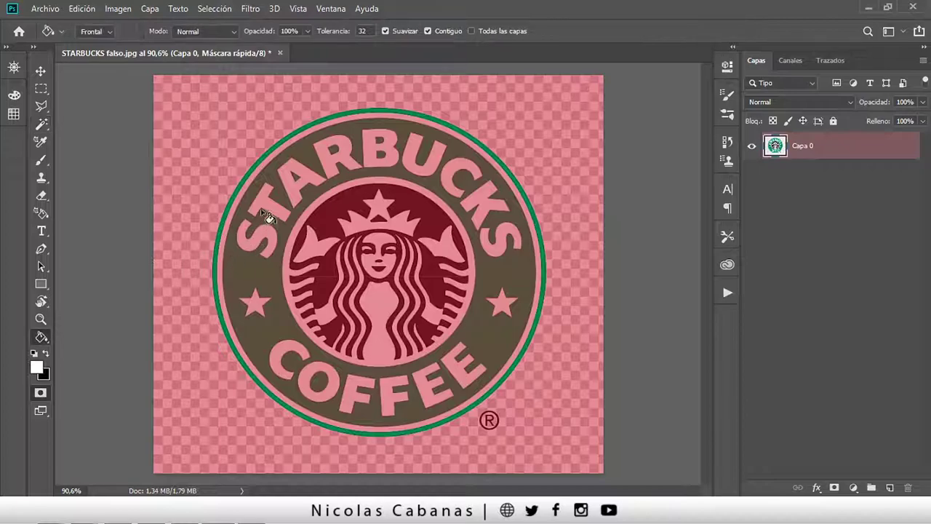
pyautogui.click(276, 191)
pyautogui.press('q')
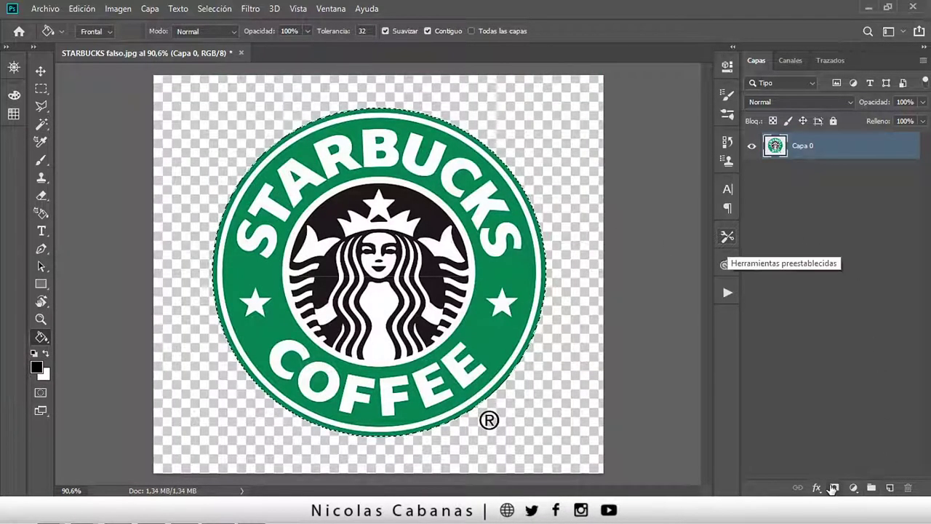
# Mask Capa 0 with the logo selection so the fake checkerboard is hidden.
pyautogui.click(833, 488)
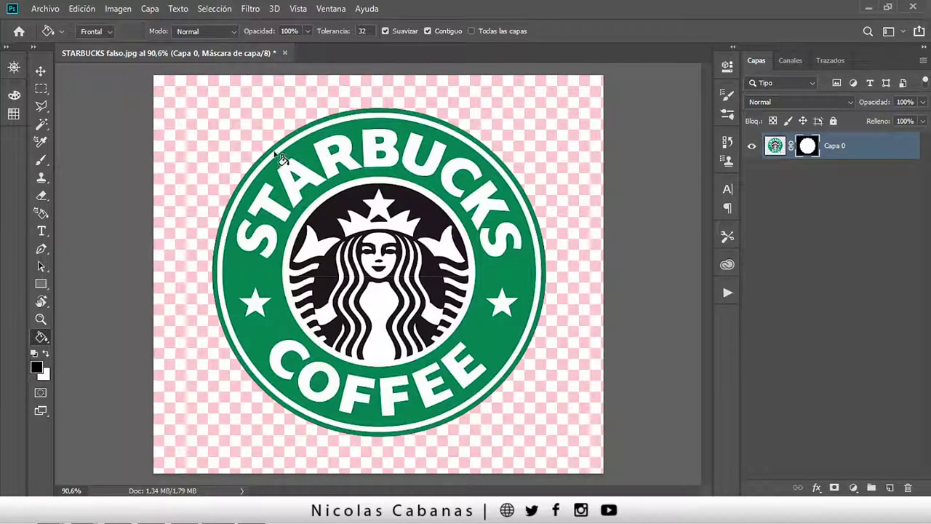
pyautogui.click(43, 9)
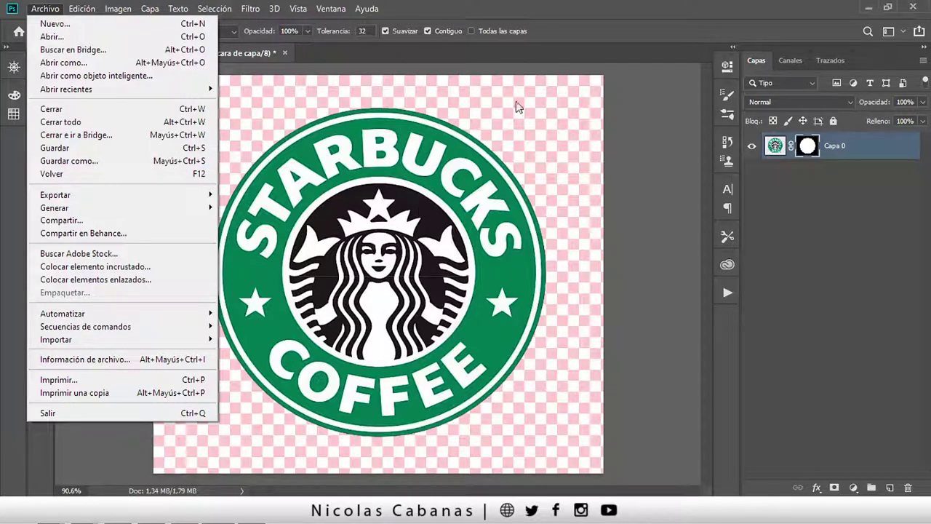
# Dismiss the Archivo menu, leaving the masked logo on real transparency.
pyautogui.click(574, 129)
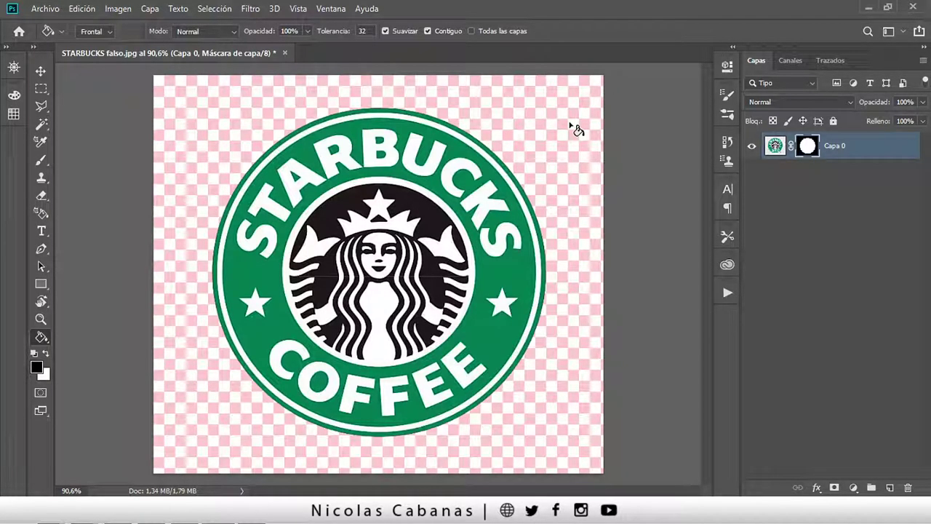